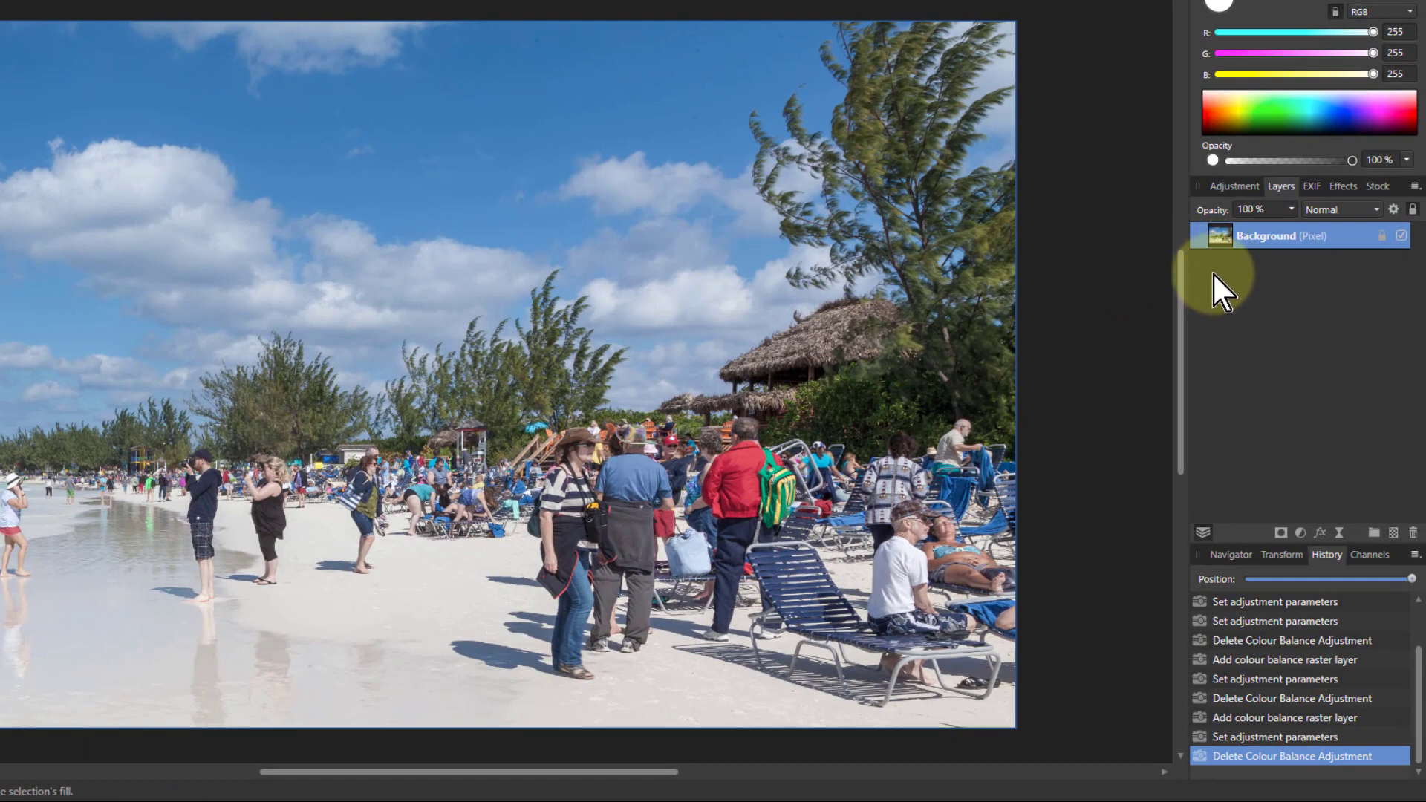
# Step: Add a Colour Balance adjustment with Highlights Yellow/Blue at 47% to cool the beach photo
pyautogui.click(1301, 535)
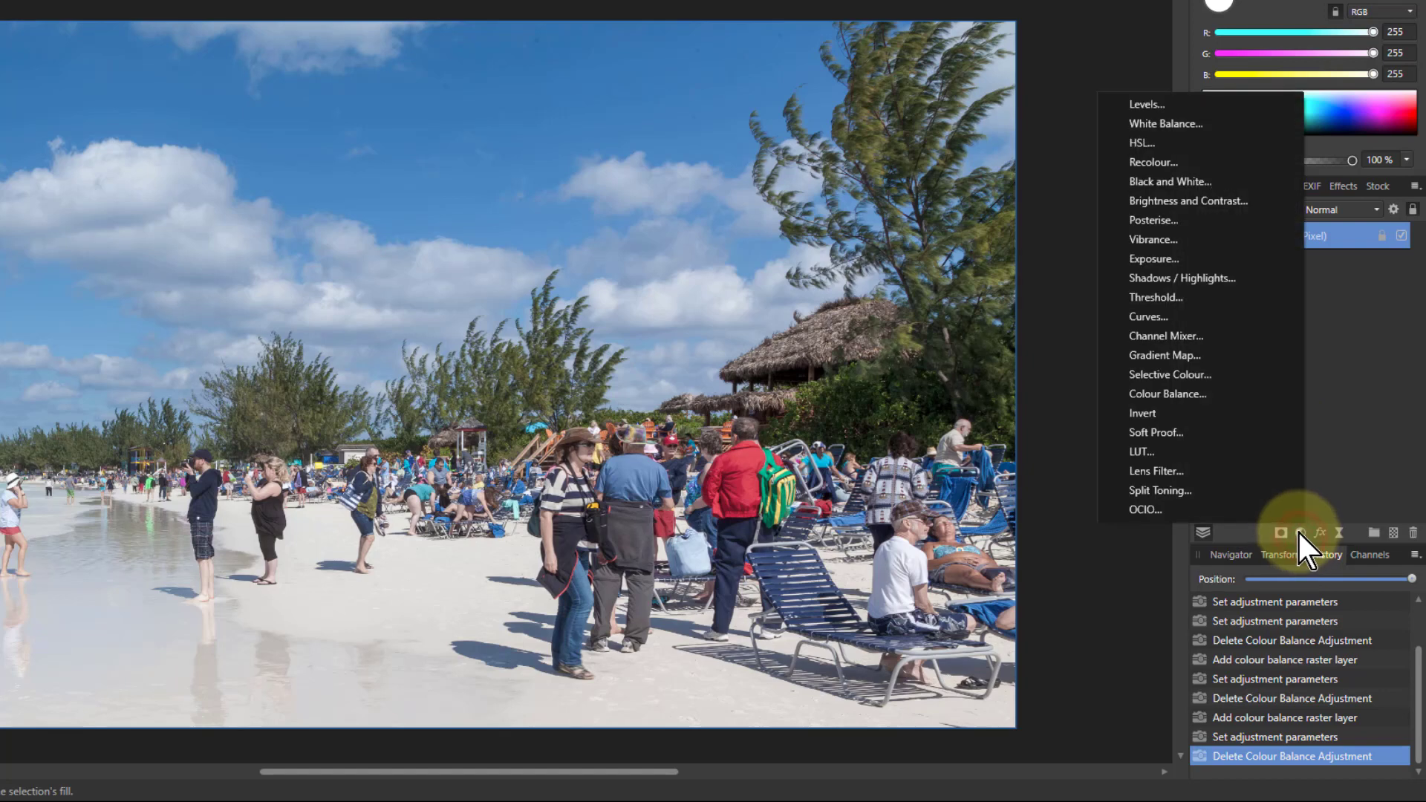
pyautogui.click(1177, 395)
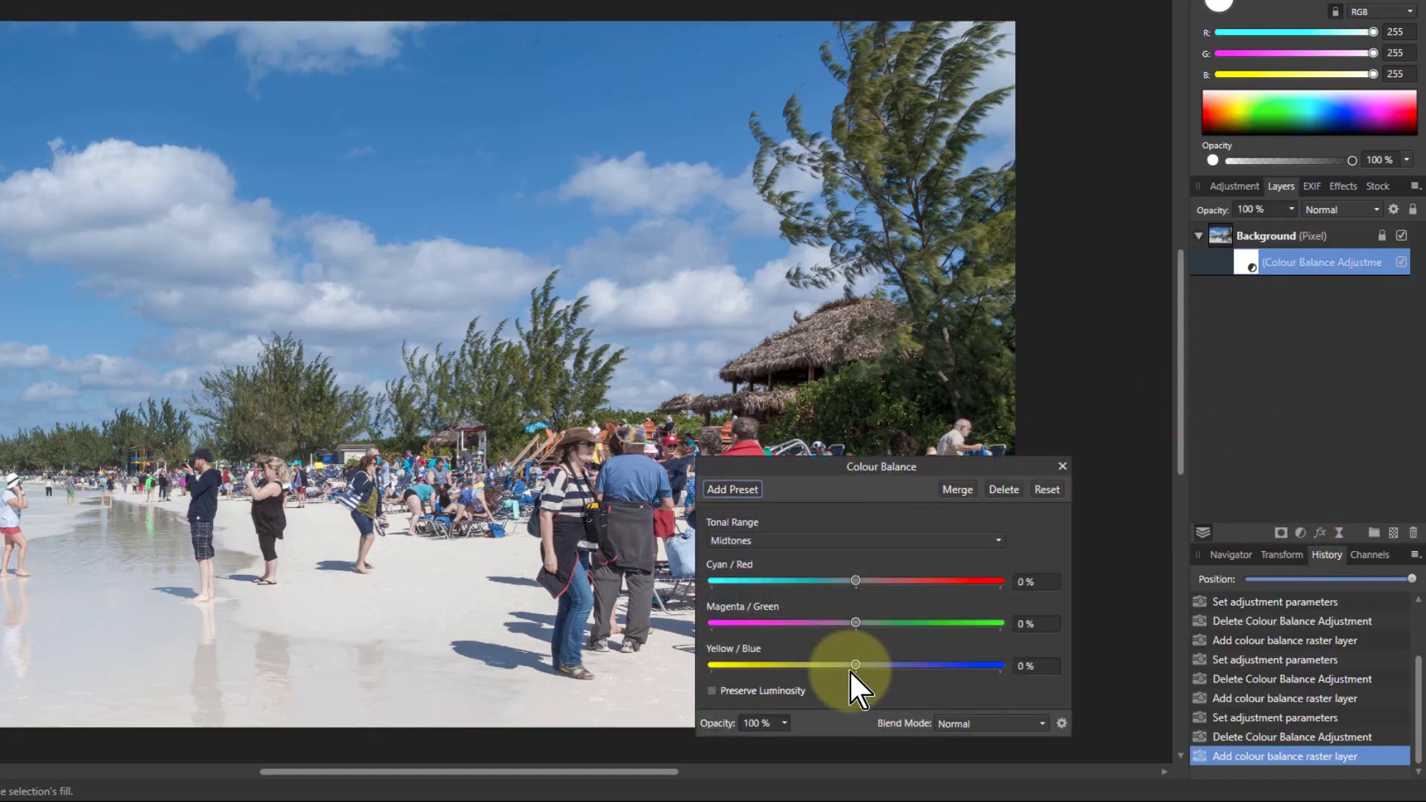
pyautogui.click(746, 537)
pyautogui.click(725, 579)
pyautogui.moveTo(858, 665); pyautogui.dragTo(895, 669)
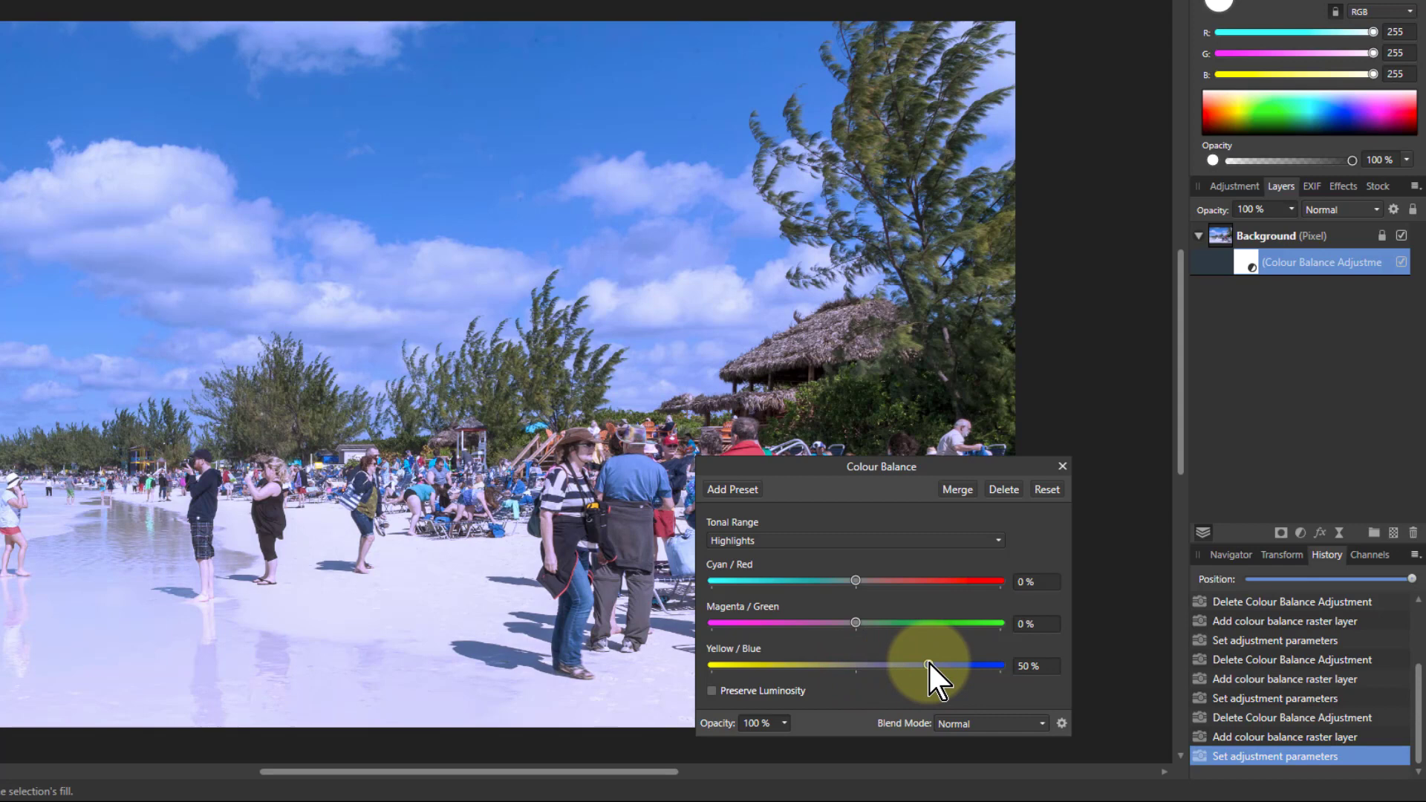
pyautogui.moveTo(935, 666); pyautogui.dragTo(918, 667)
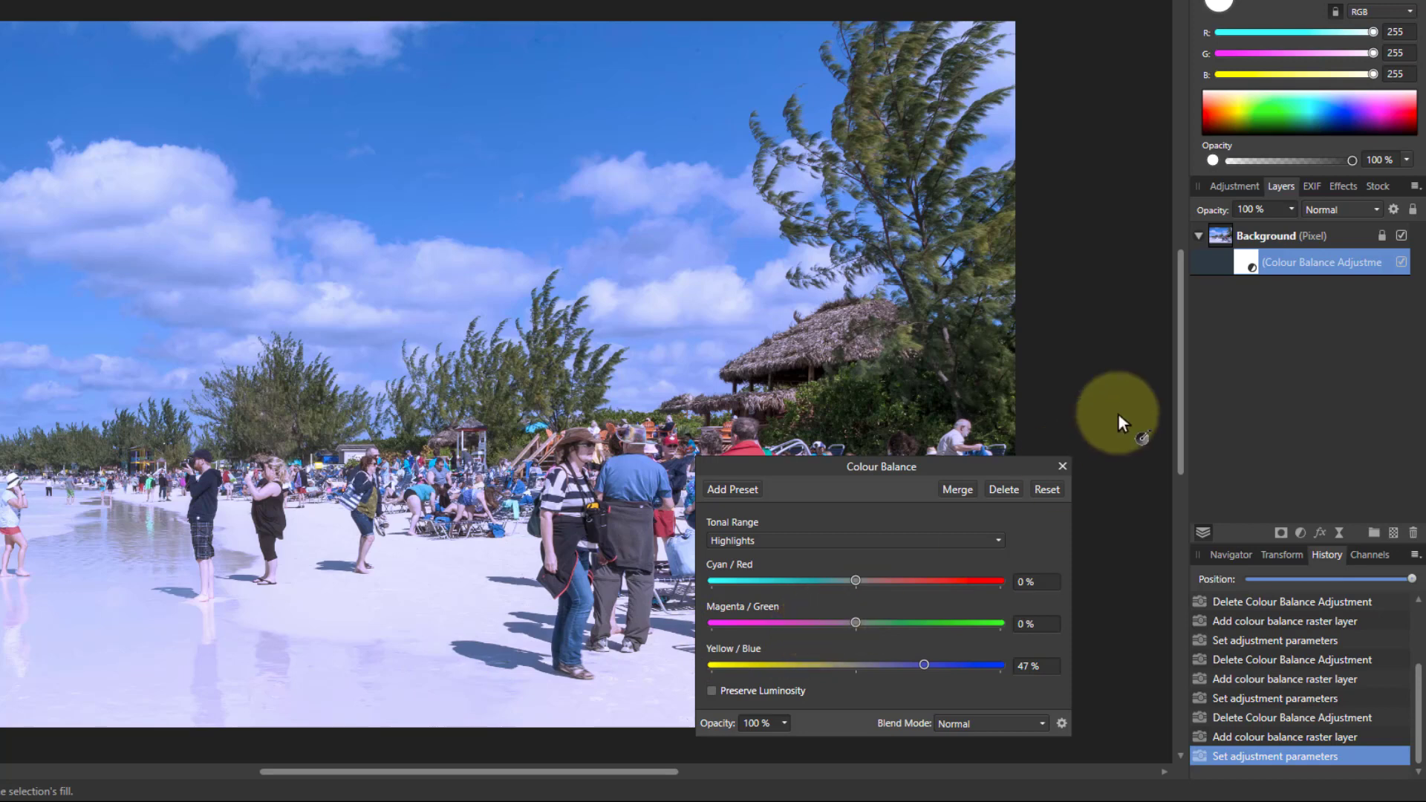
# Step: Delete the Colour Balance adjustment, switch to the RGBCMY test chart, and open Apply Image
pyautogui.click(1003, 488)
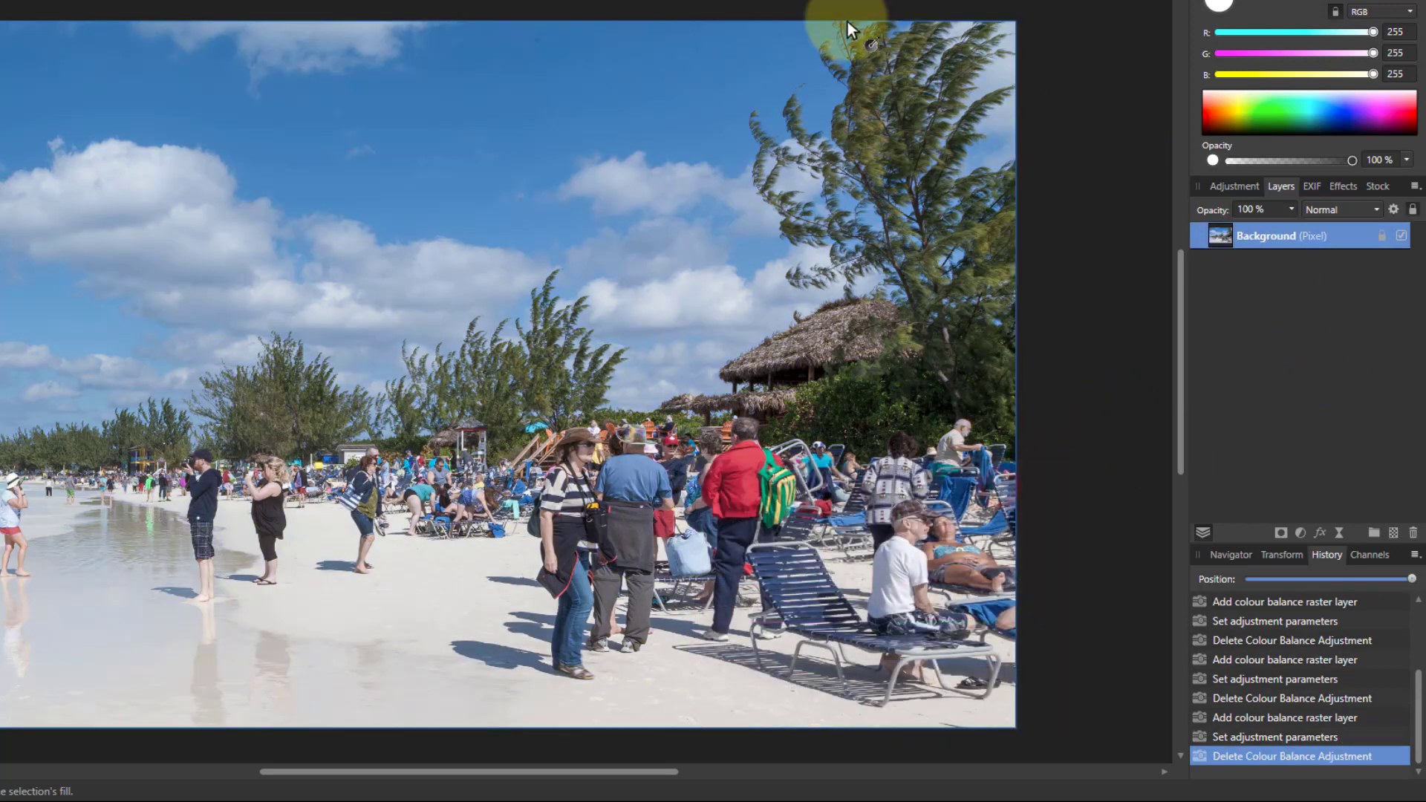
pyautogui.click(757, 2)
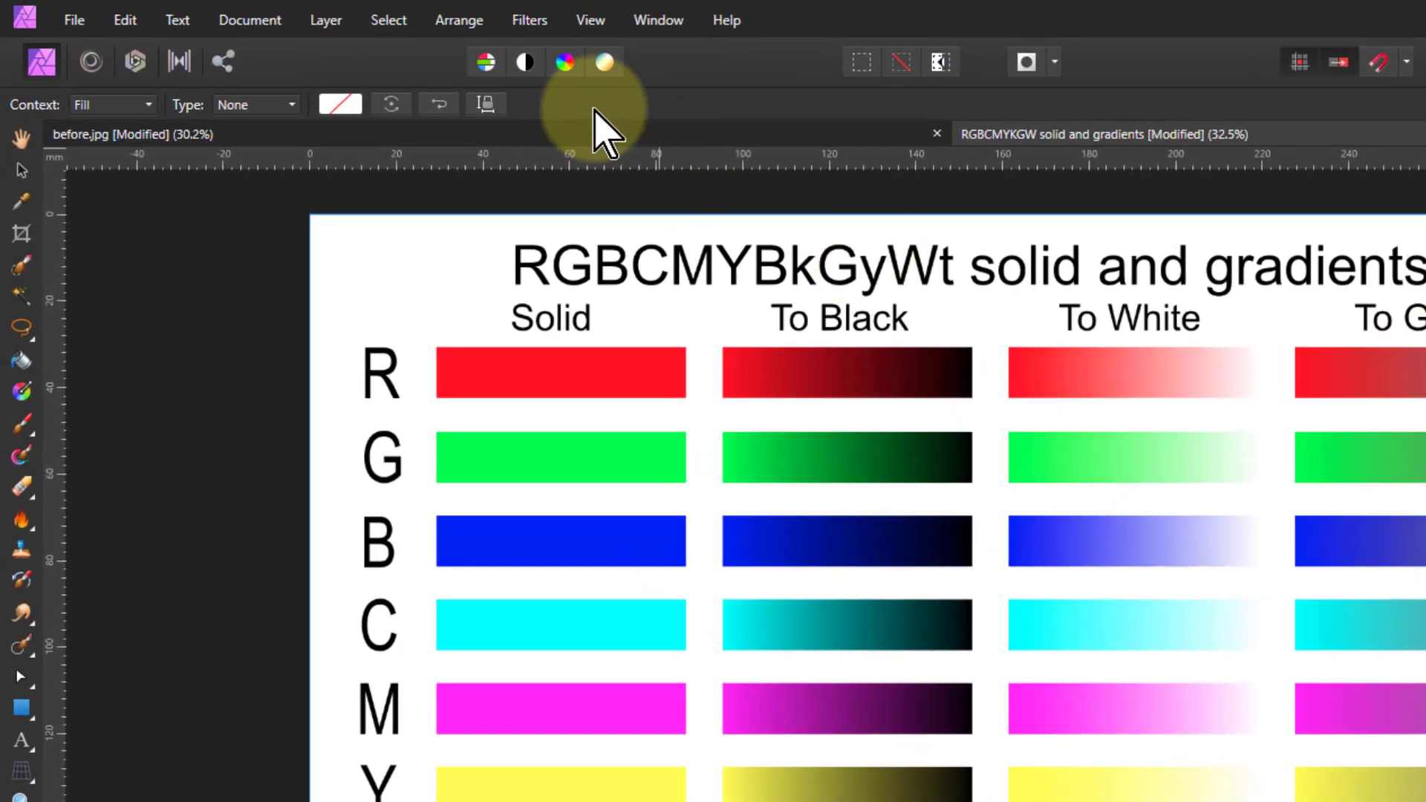
pyautogui.click(534, 23)
pyautogui.click(490, 197)
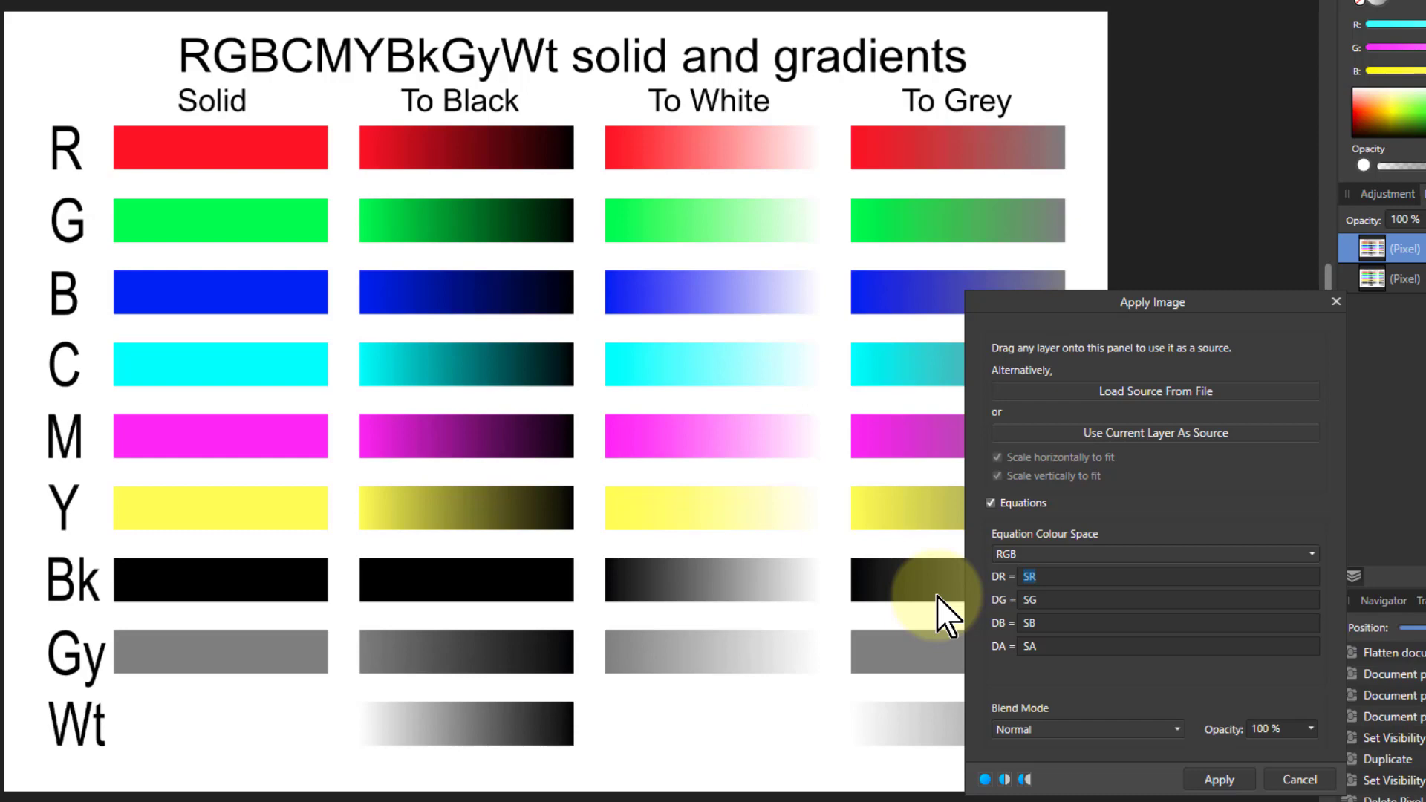
# Step: Enter max(SR,SG,SB)-min(SR,SG,SB) in DR and paste the same formula into DG and DB
pyautogui.write('max(SR')
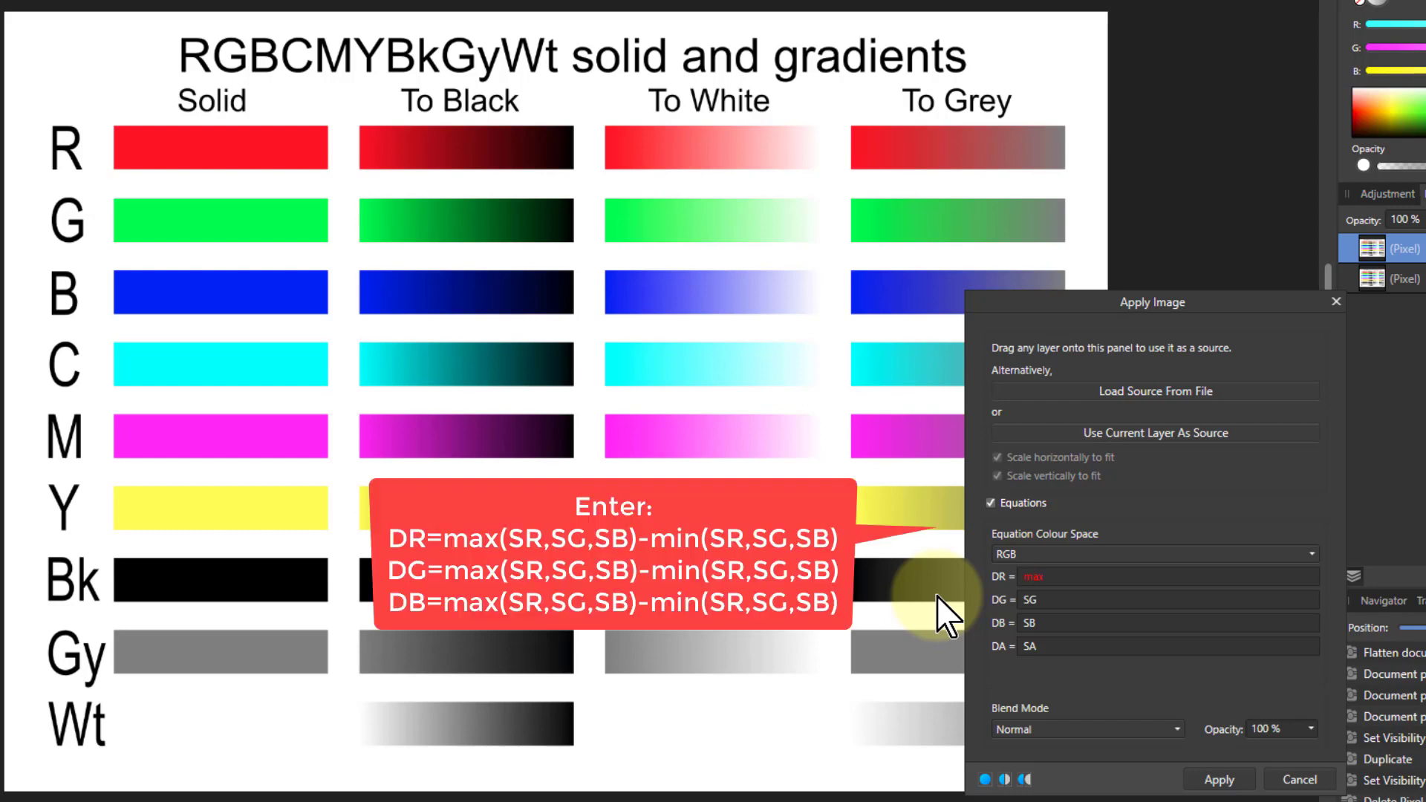
pyautogui.write(',SG,SB)-min(SR,SG')
pyautogui.write(',SB)')
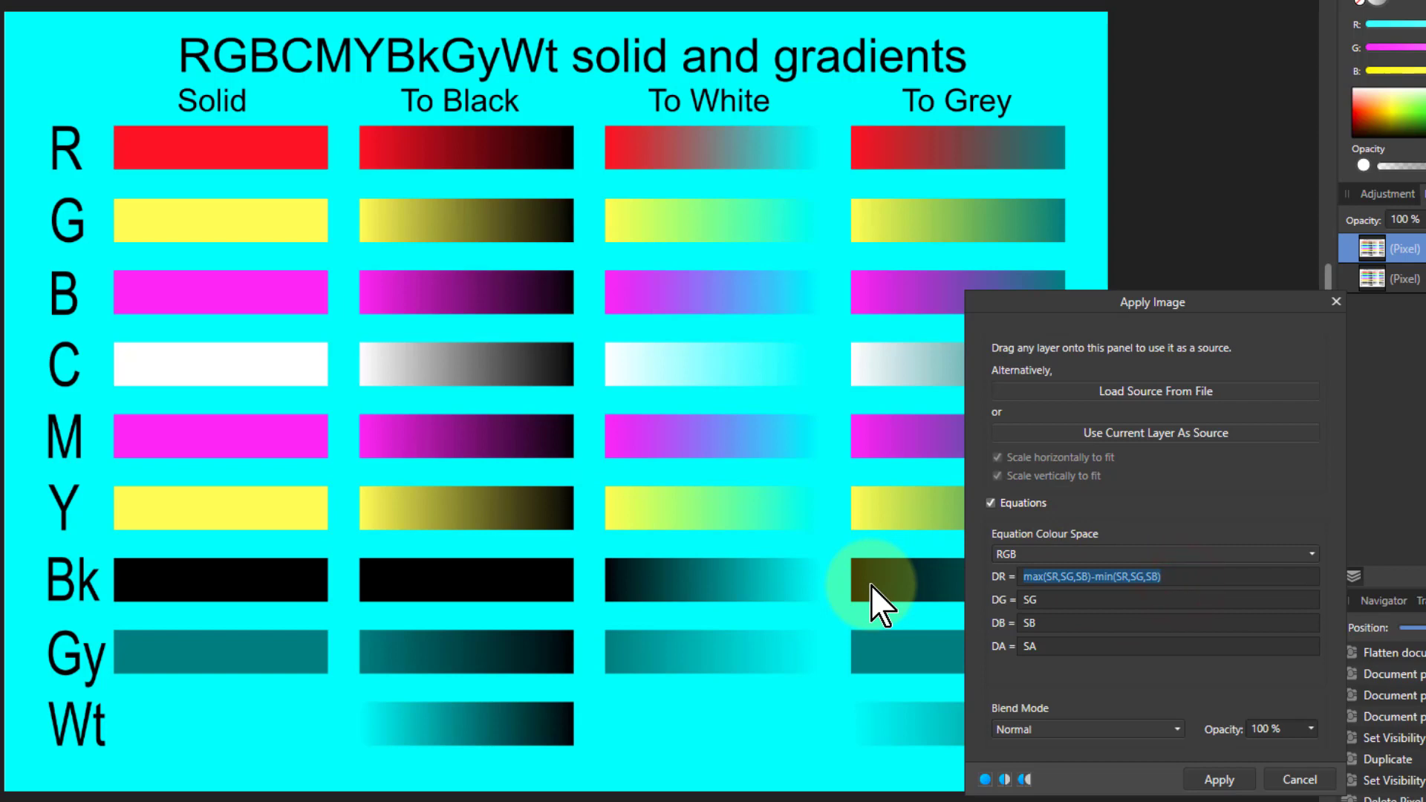
pyautogui.click(1056, 605)
pyautogui.write('max(SR,SG,SB)-min(SR,SG,SB)')
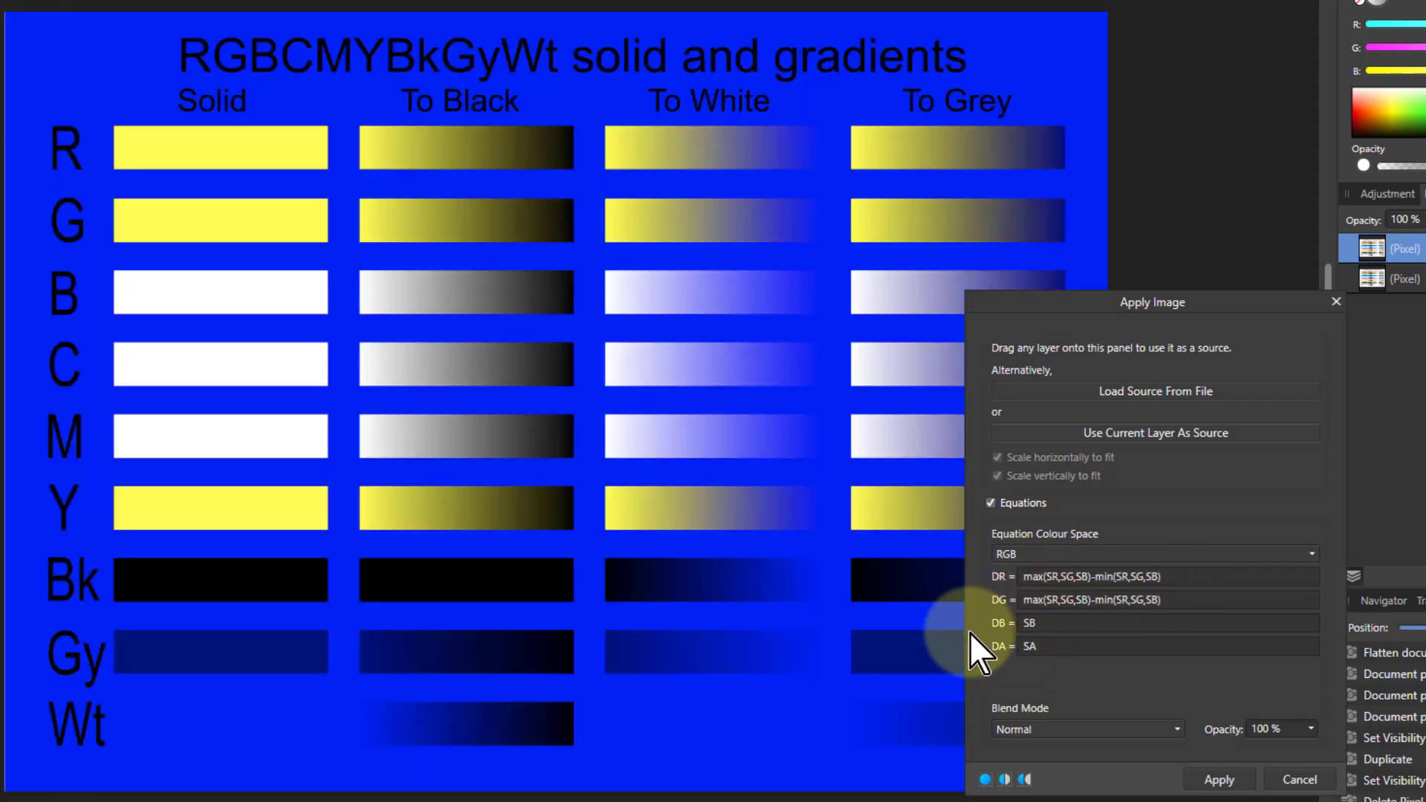
pyautogui.click(1040, 622)
pyautogui.write('max(SR,SG,SB)-min(SR,SG,SB)')
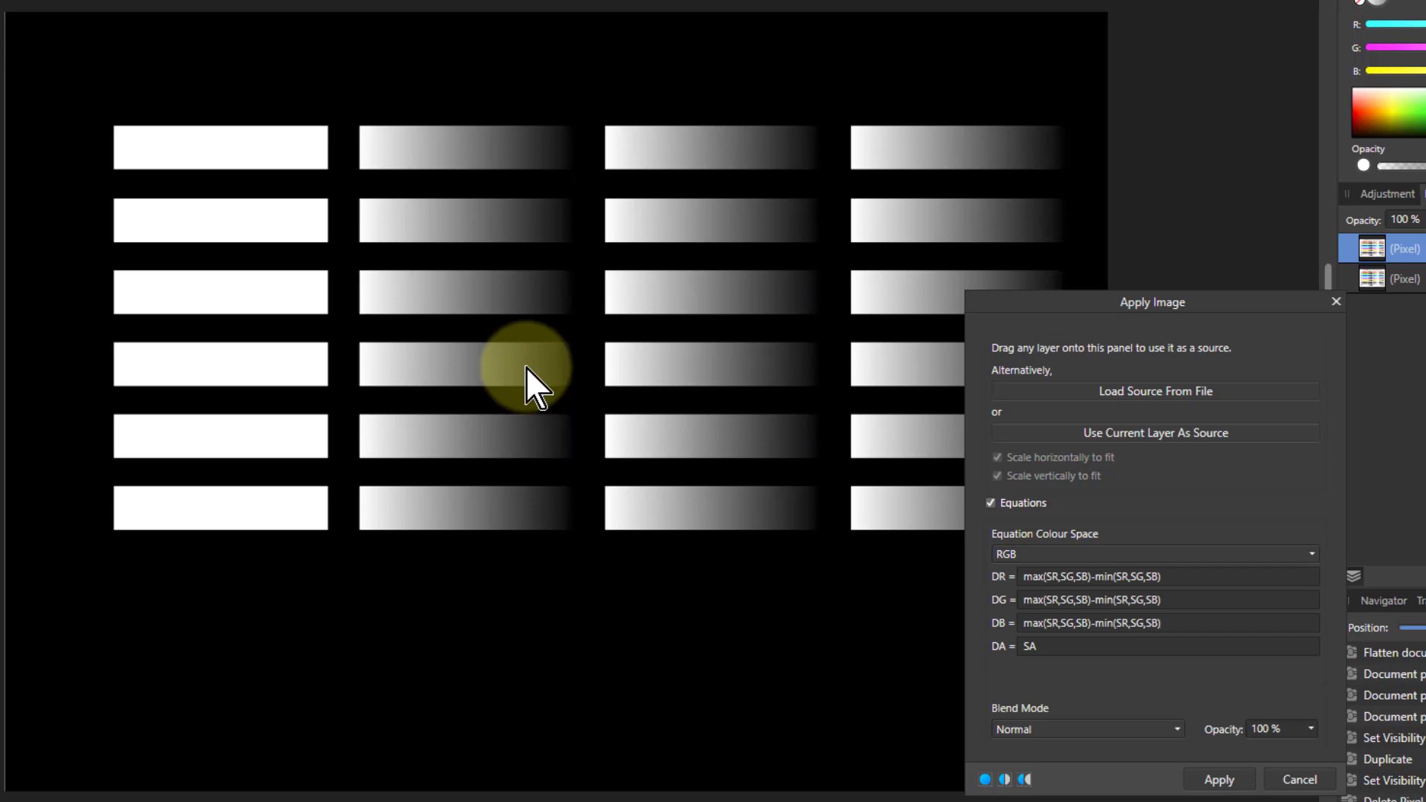
# Step: Wrap the DR formula in roundup() and paste it over the DG and DB equations
pyautogui.click(1027, 576)
pyautogui.write('1-')
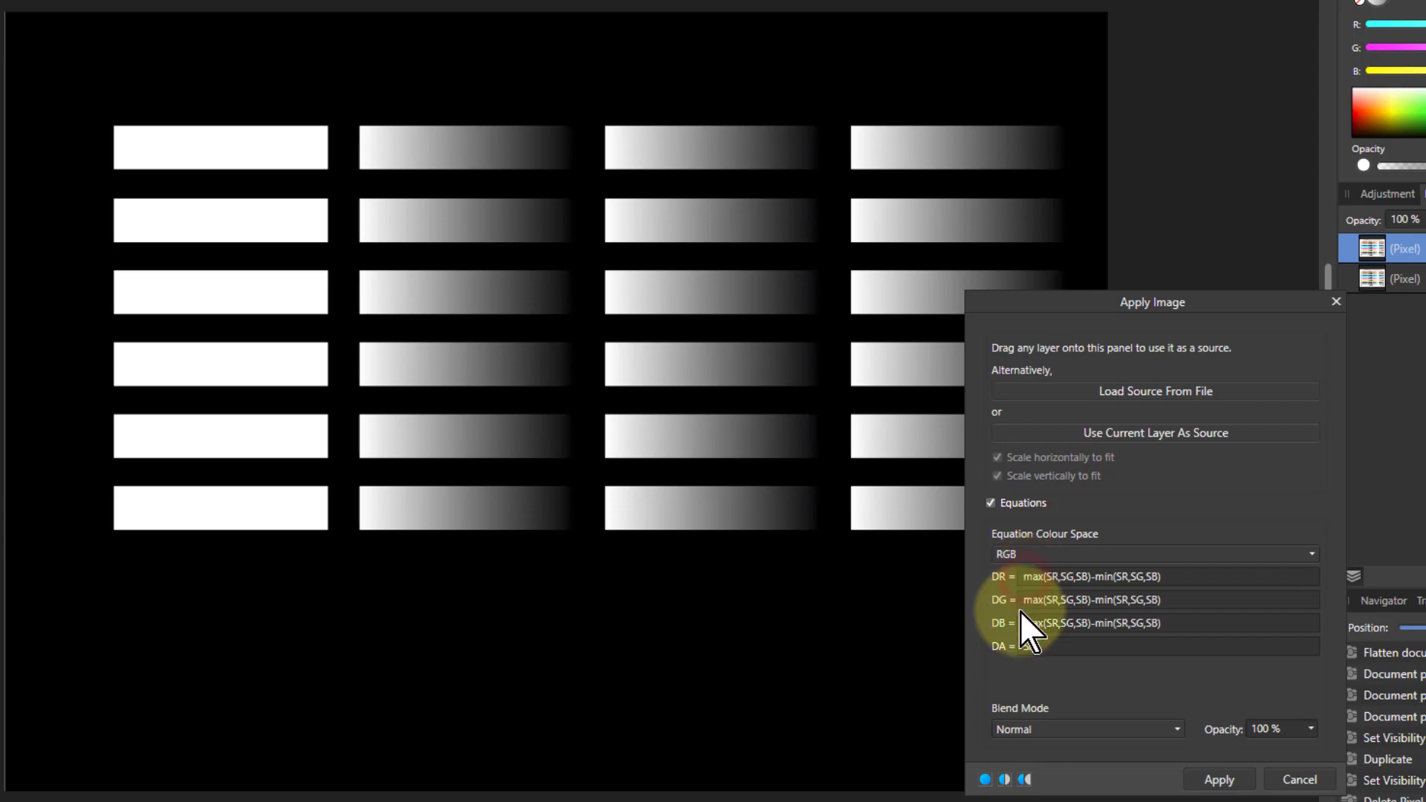
pyautogui.press('BackSpace')
pyautogui.press('BackSpace')
pyautogui.write('round')
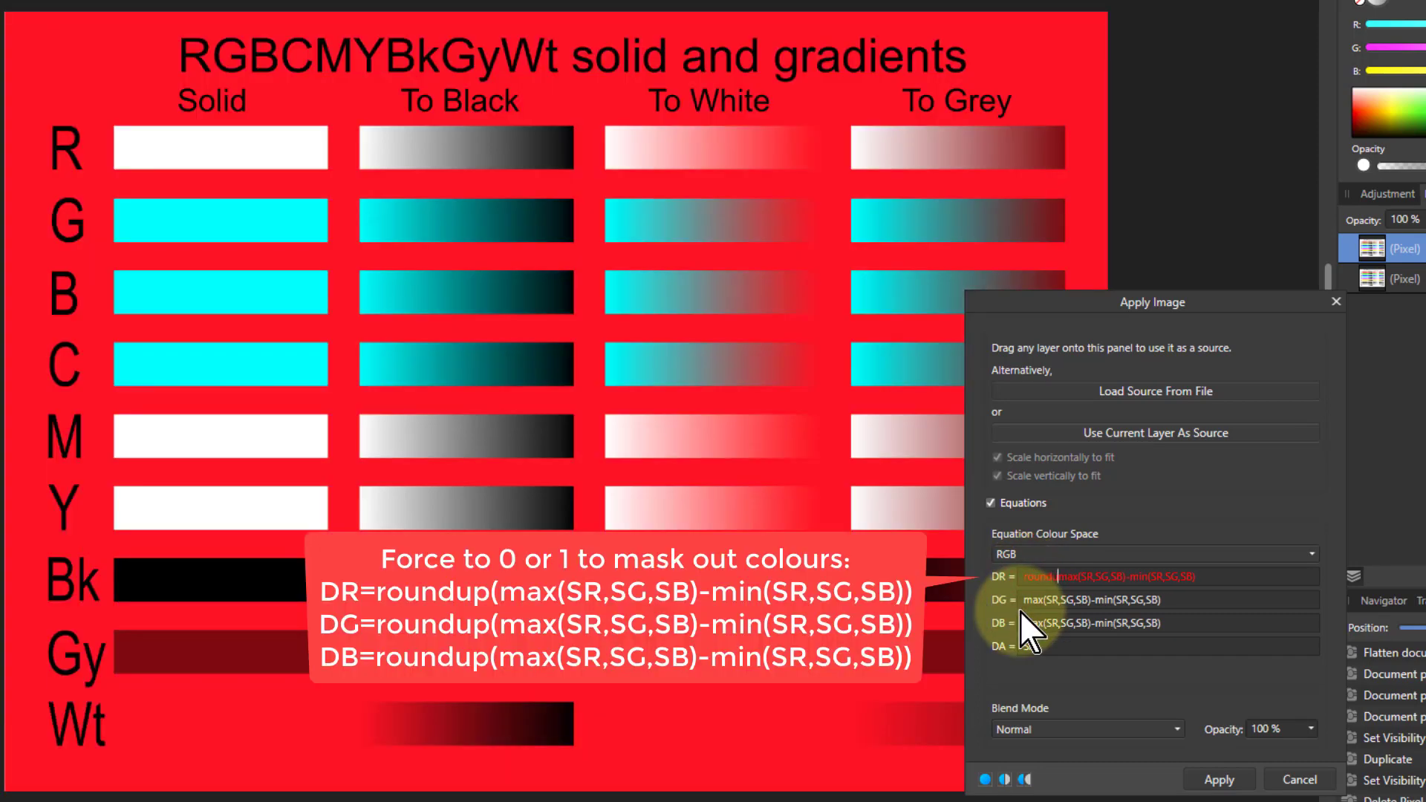
pyautogui.write('up(')
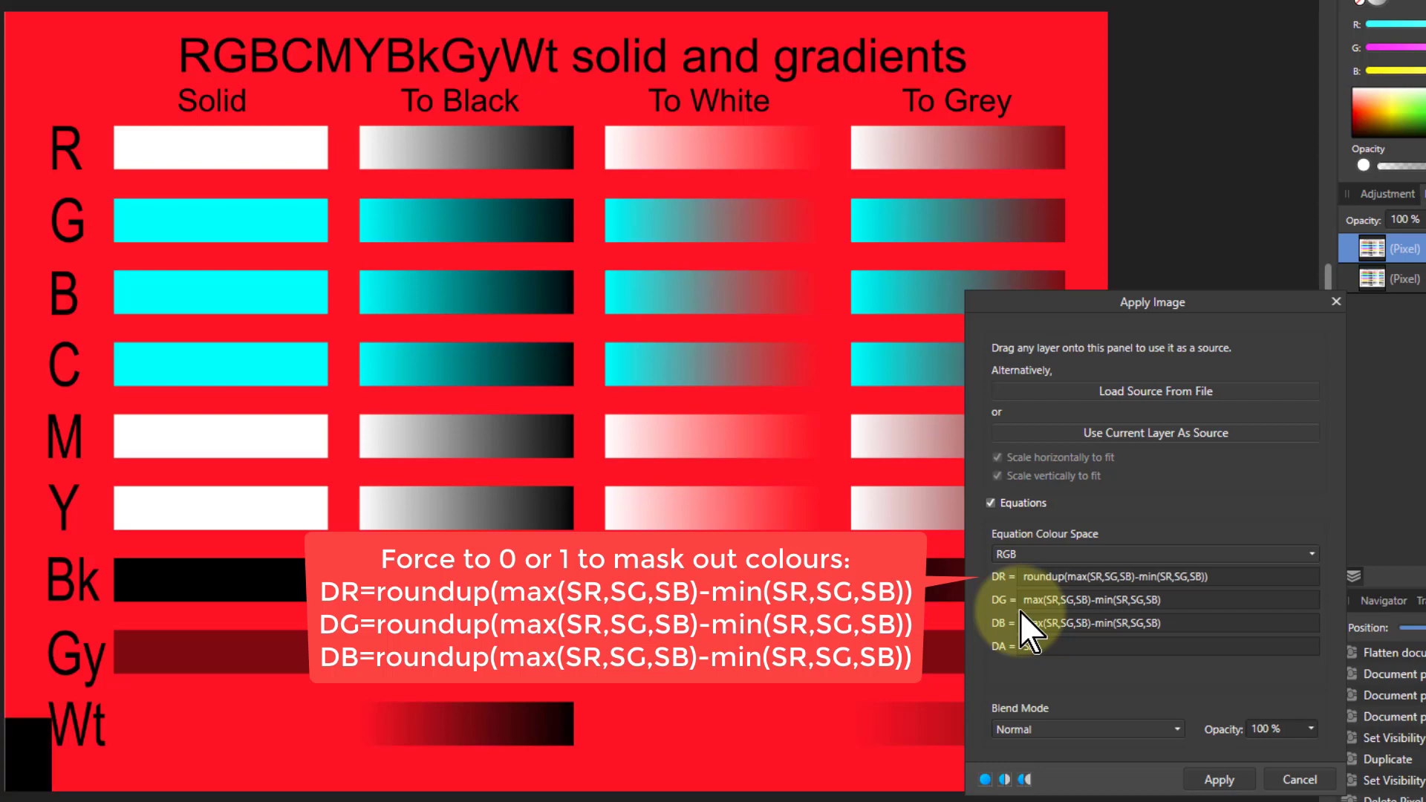
pyautogui.write(')')
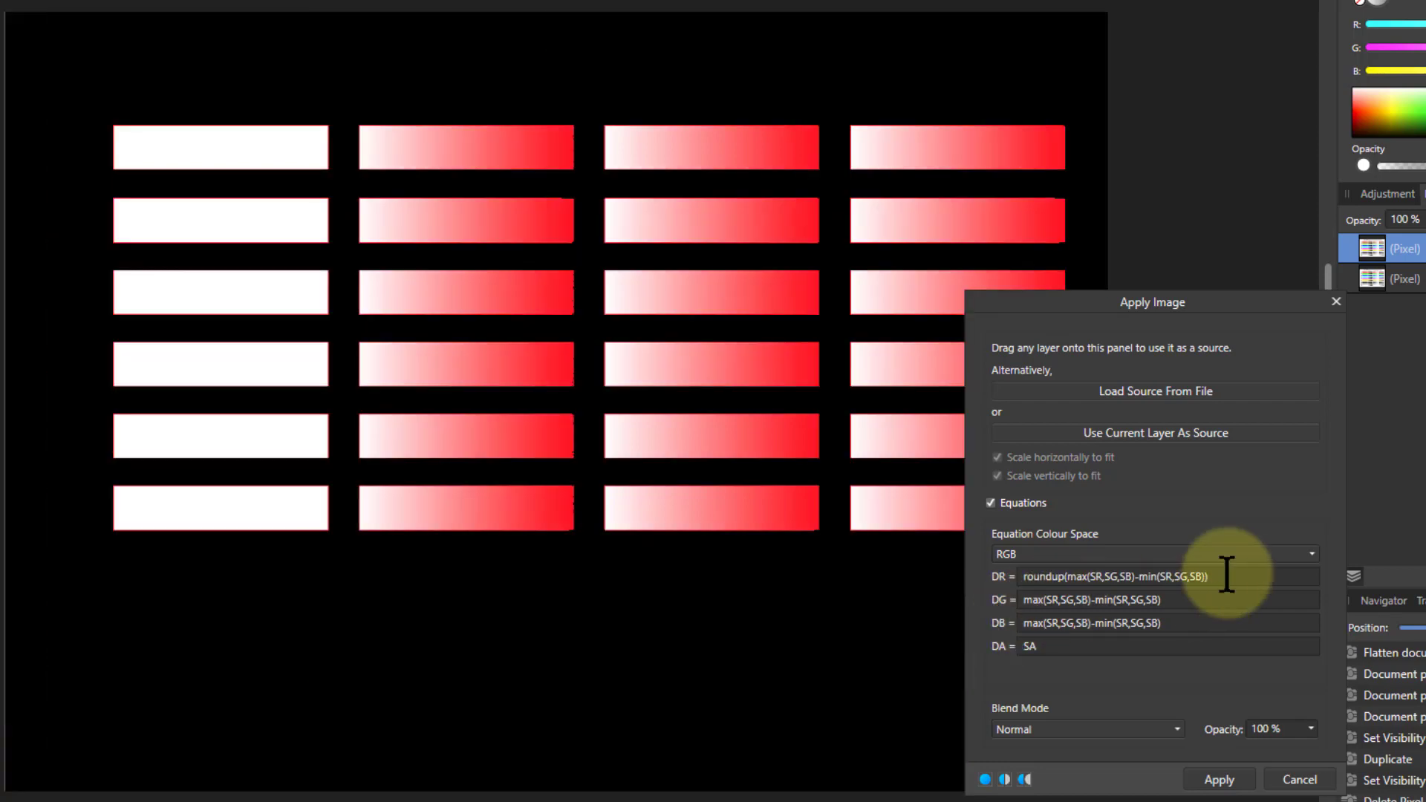
pyautogui.tripleClick(1226, 577)
pyautogui.hotkey('ctrl', 'c')
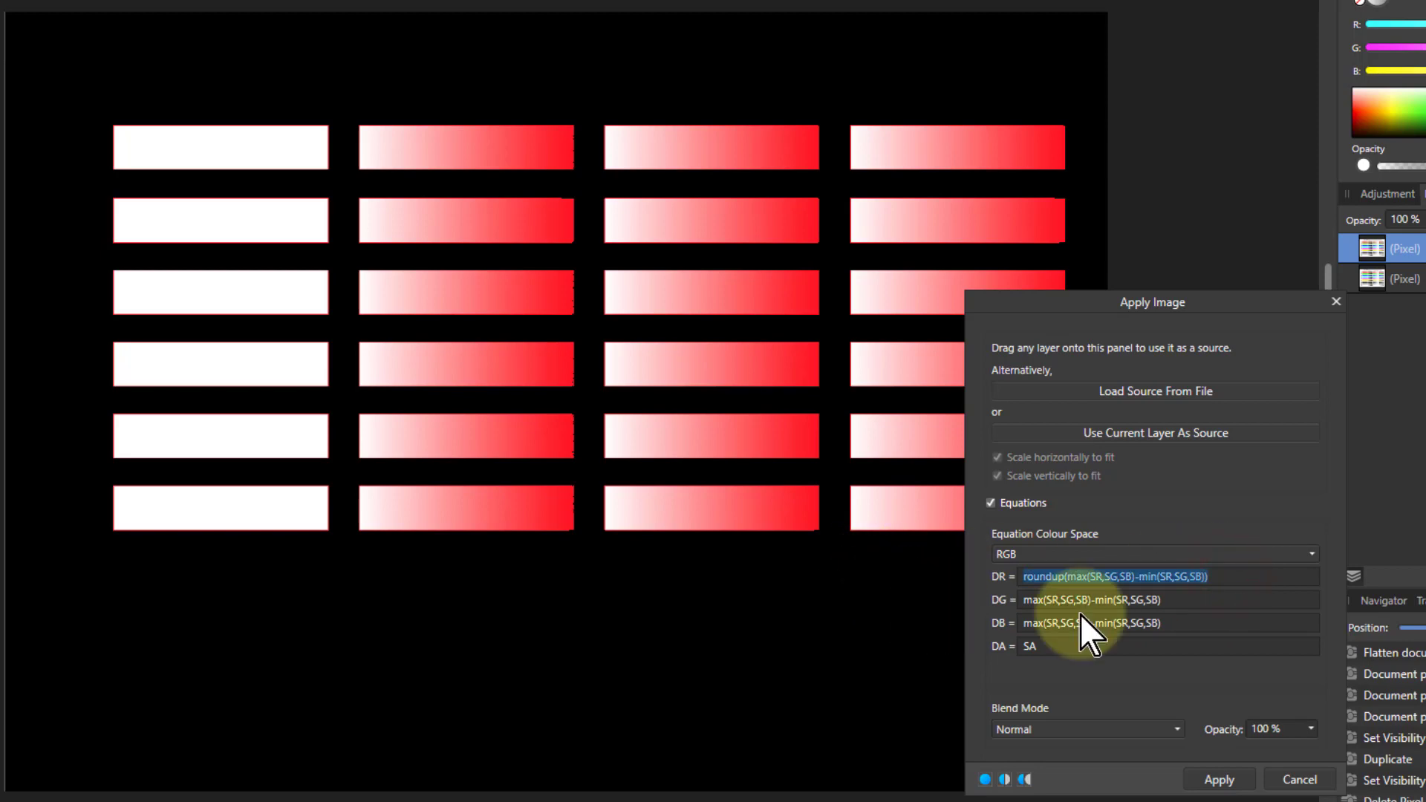
pyautogui.tripleClick(1166, 600)
pyautogui.hotkey('ctrl', 'v')
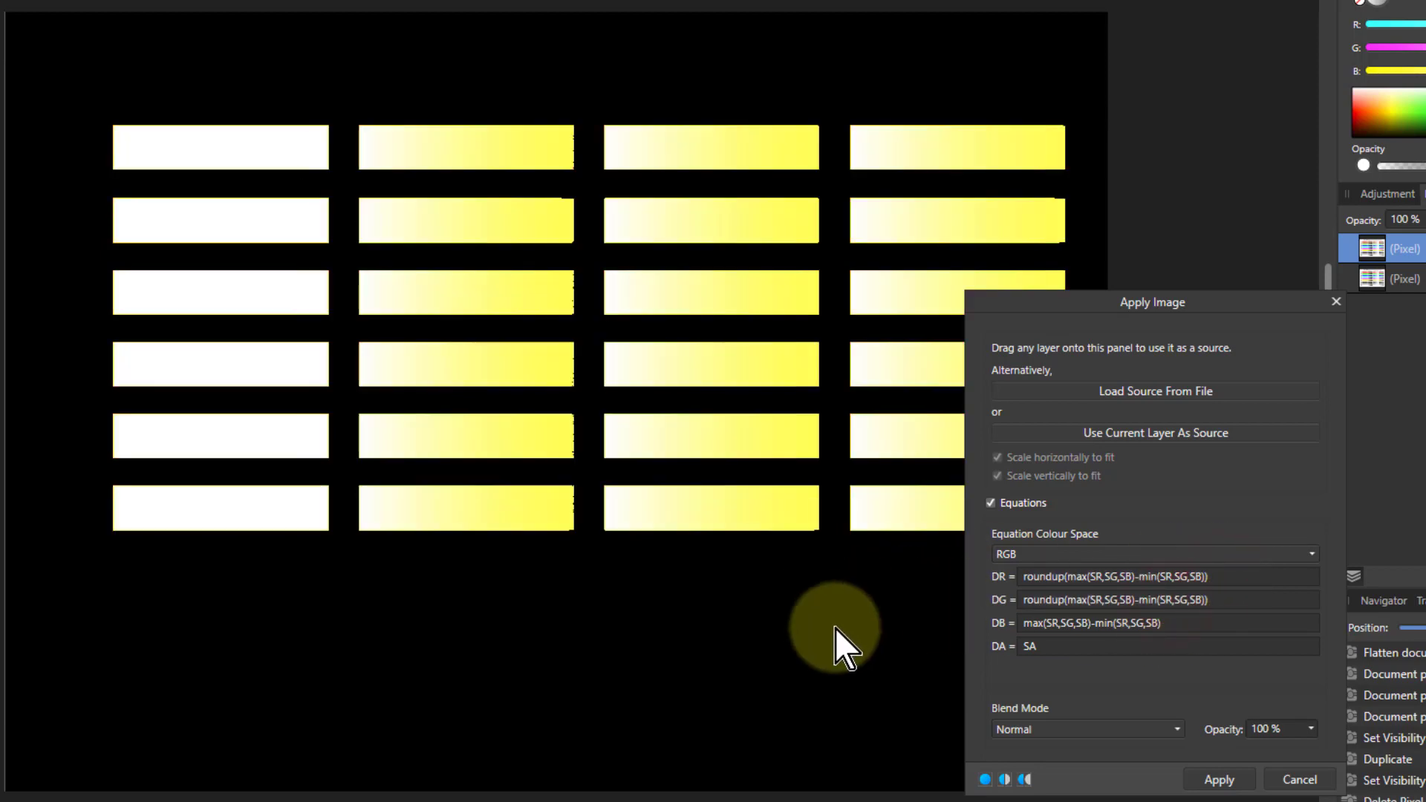
pyautogui.tripleClick(1174, 622)
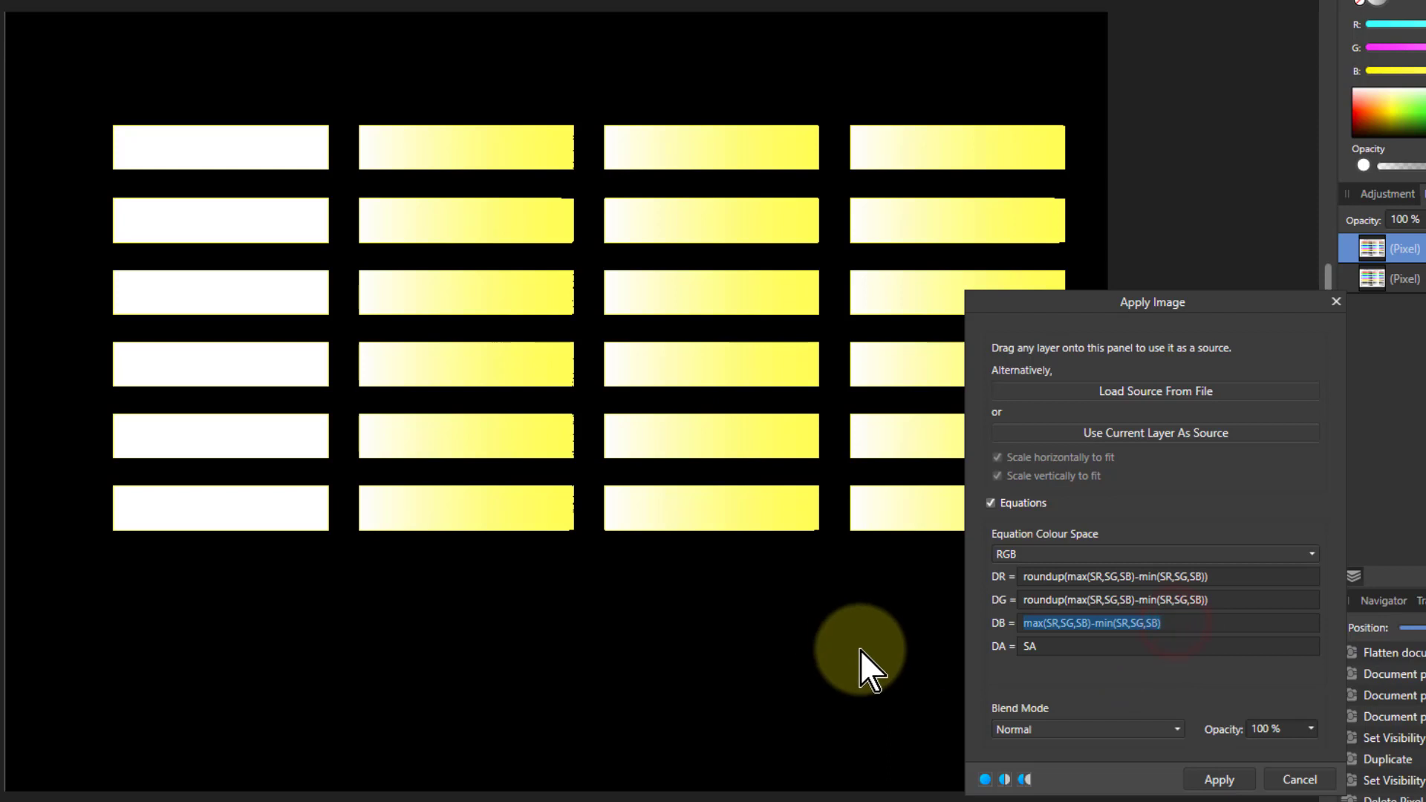
pyautogui.hotkey('ctrl', 'v')
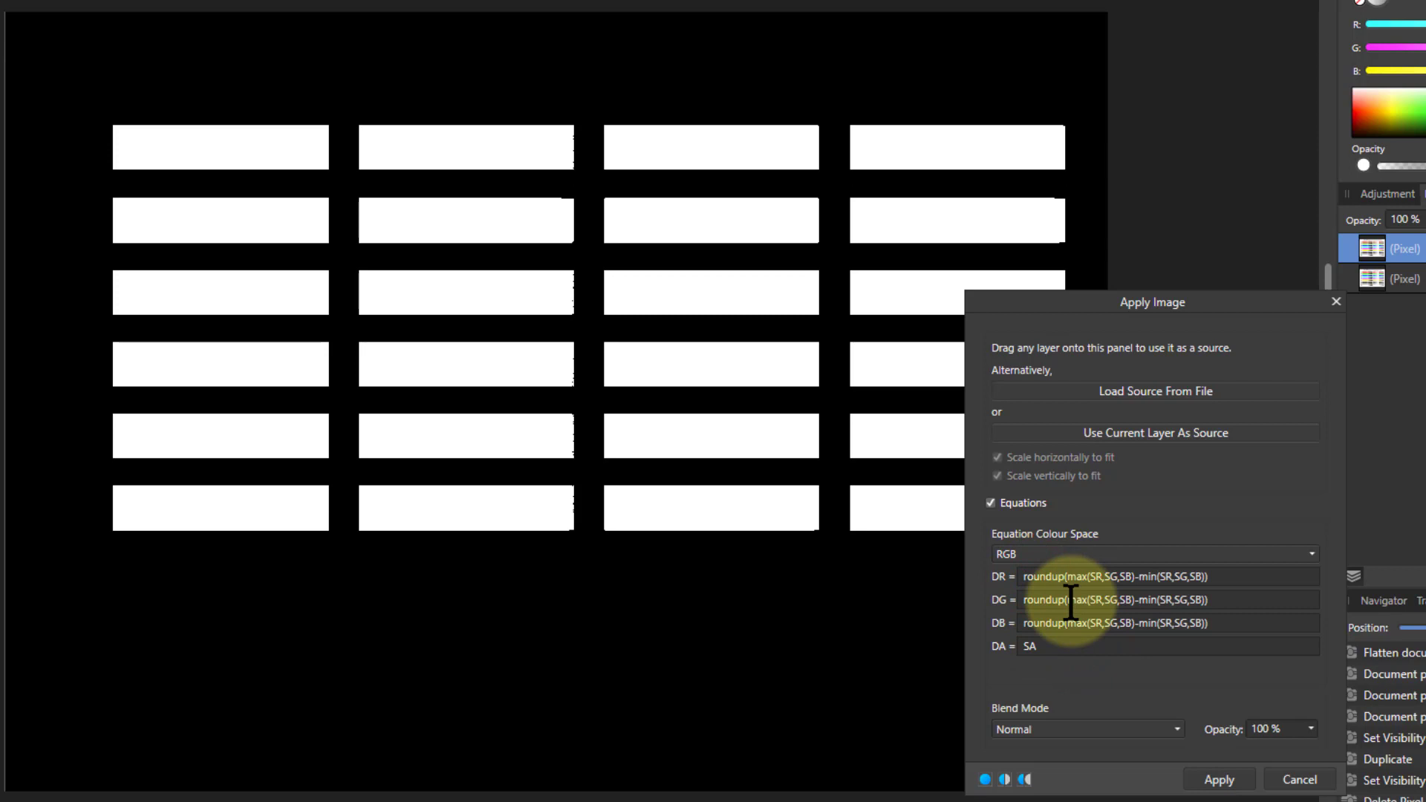
# Step: Prefix the DR, DG and DB roundup equations with 1- to invert the mask
pyautogui.write('1-')
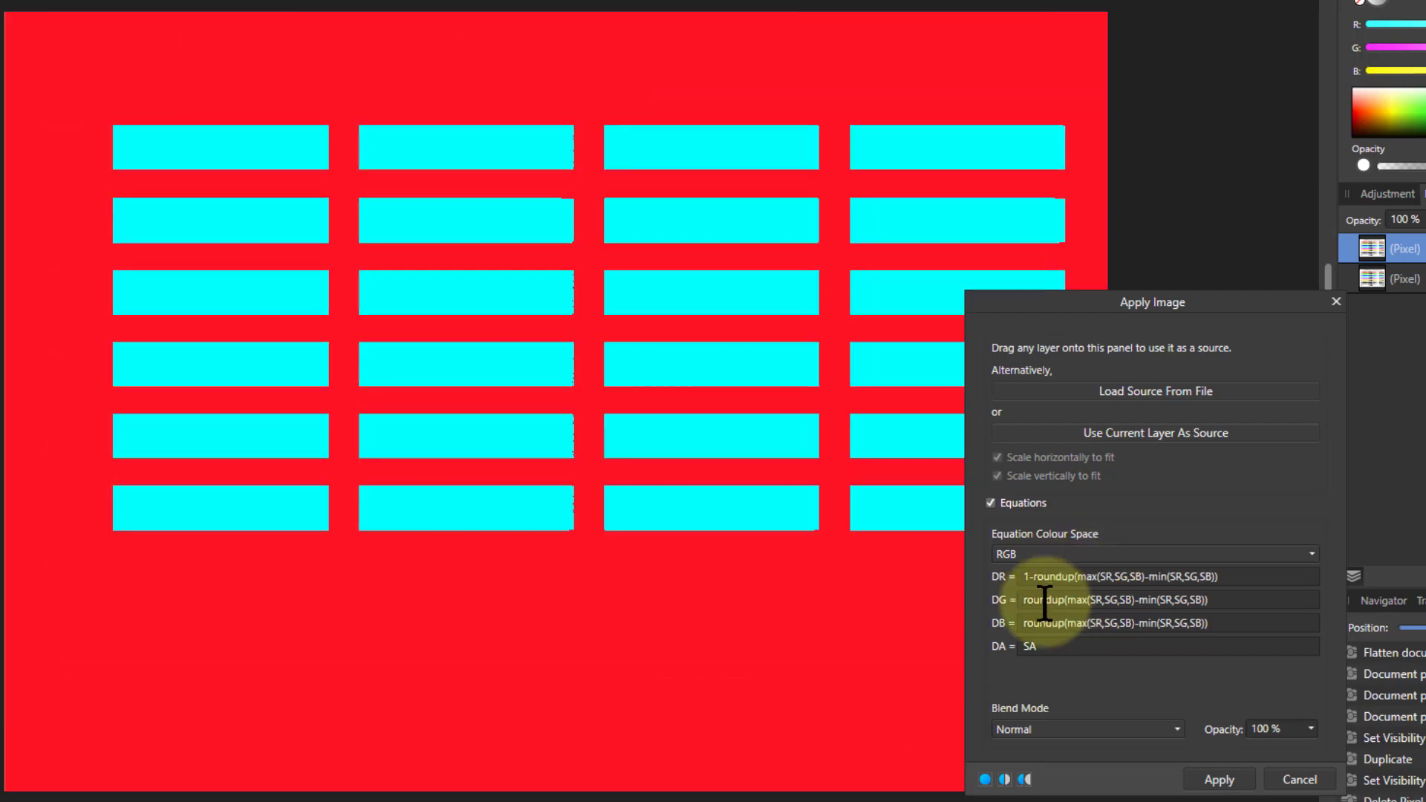
pyautogui.click(1026, 601)
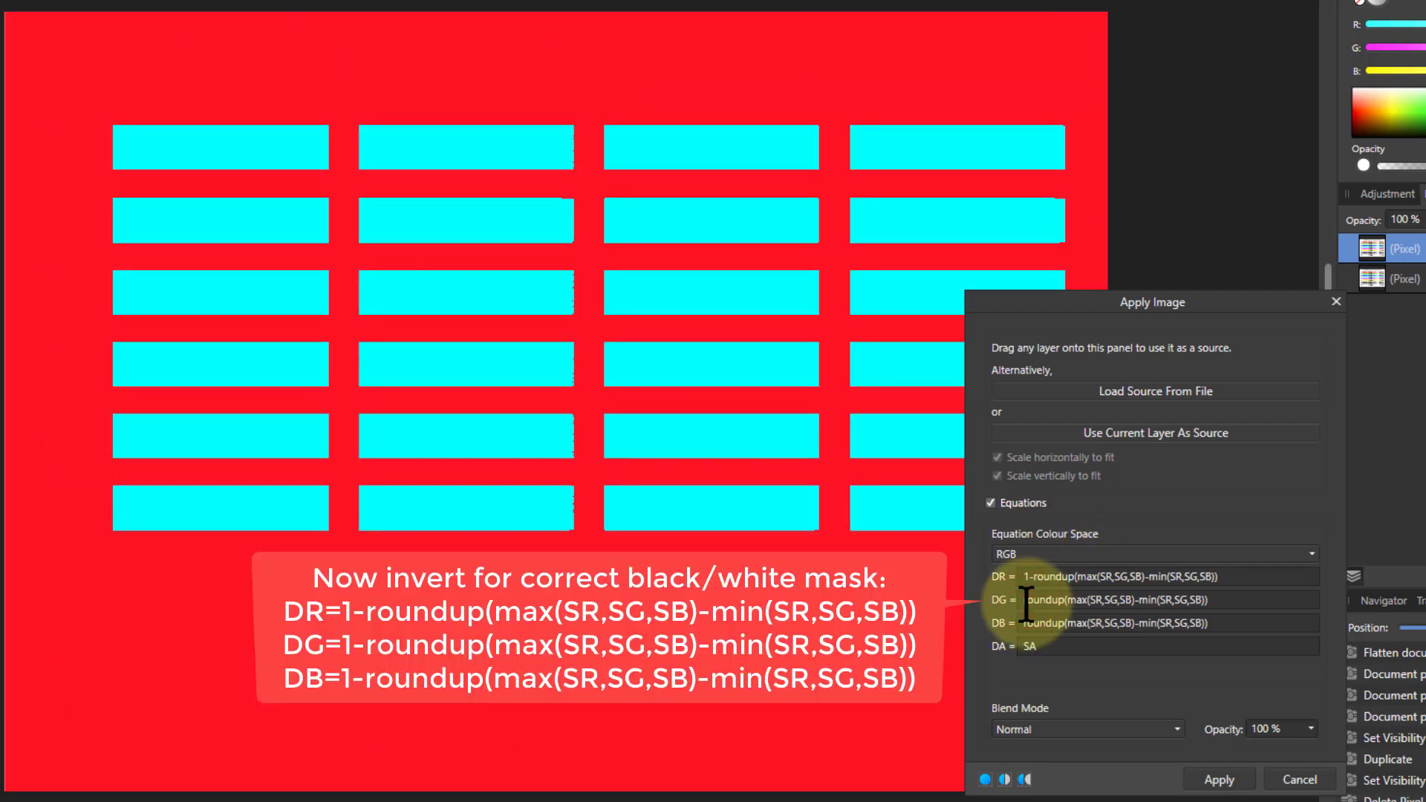
pyautogui.write('1-')
pyautogui.click(1033, 624)
pyautogui.write('1-')
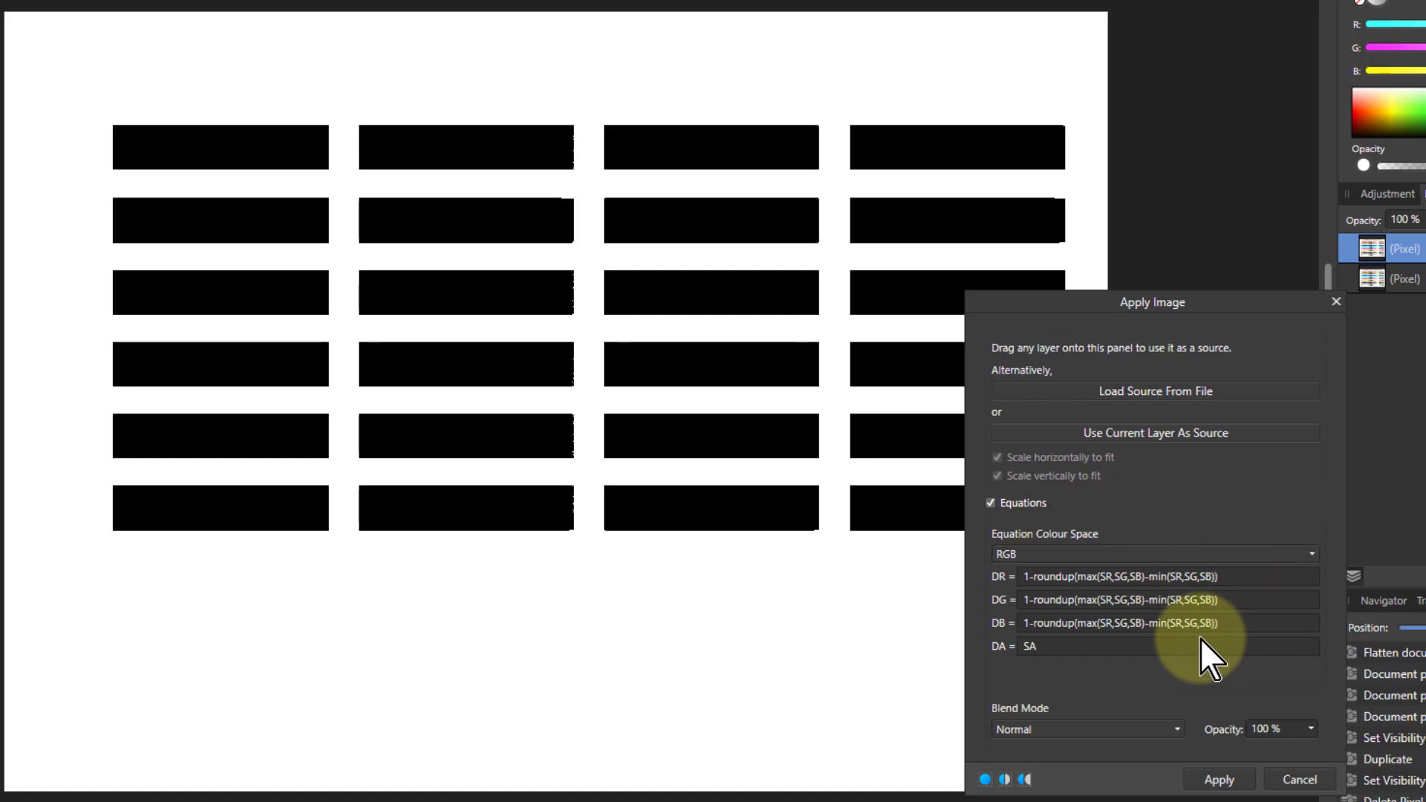
# Step: Subtract a .15 threshold inside the DR equation's roundup, after trying .1, .2 and .3
pyautogui.write('-.1')
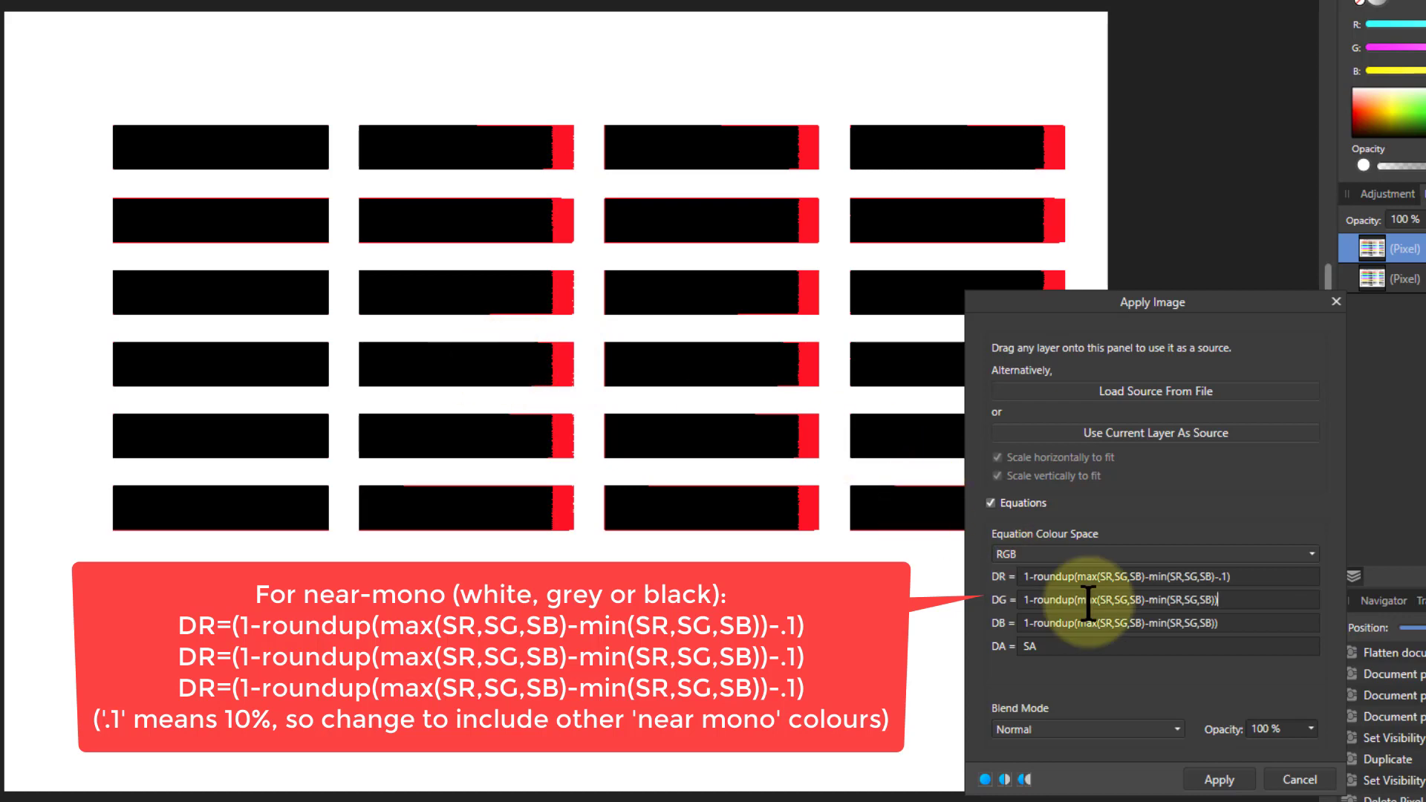
pyautogui.click(1227, 577)
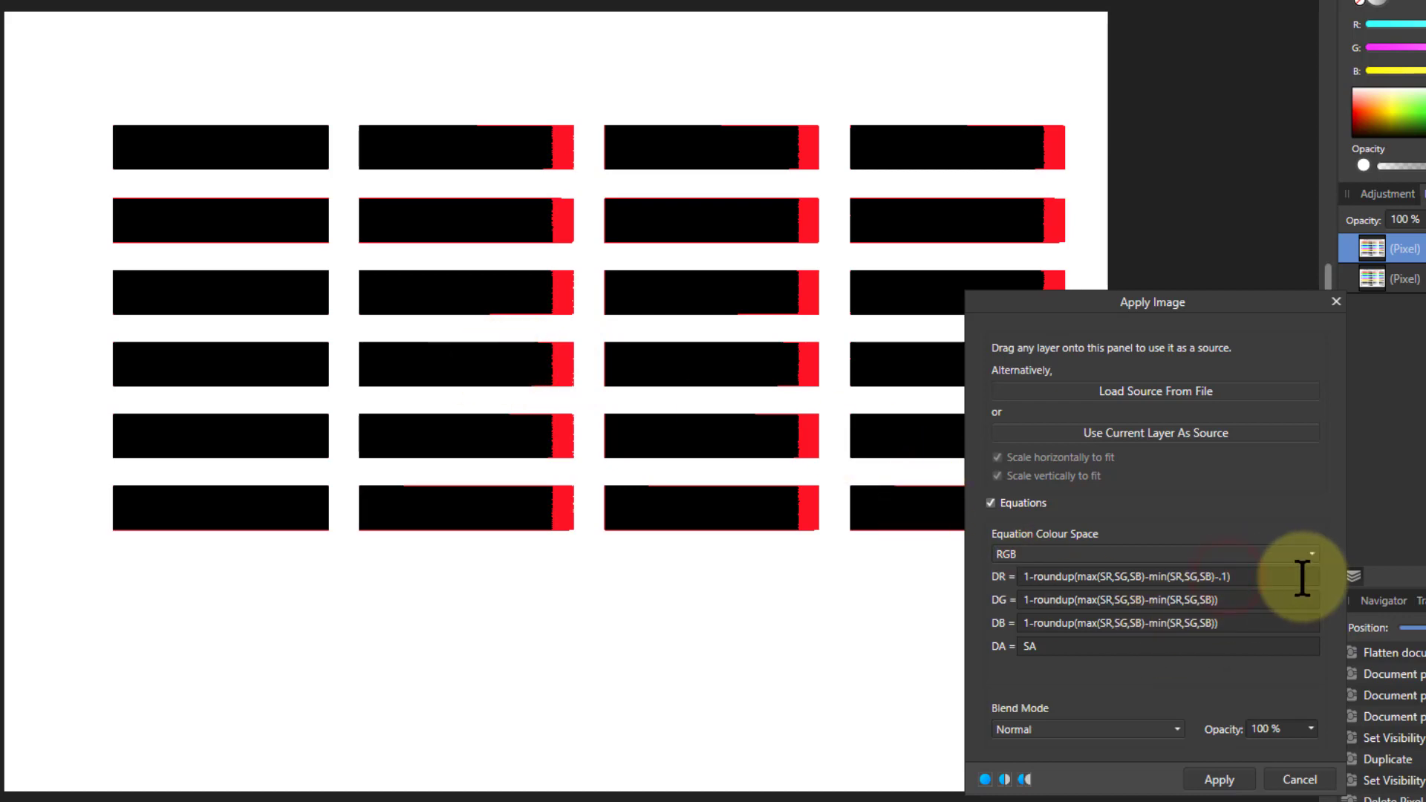
pyautogui.press('BackSpace')
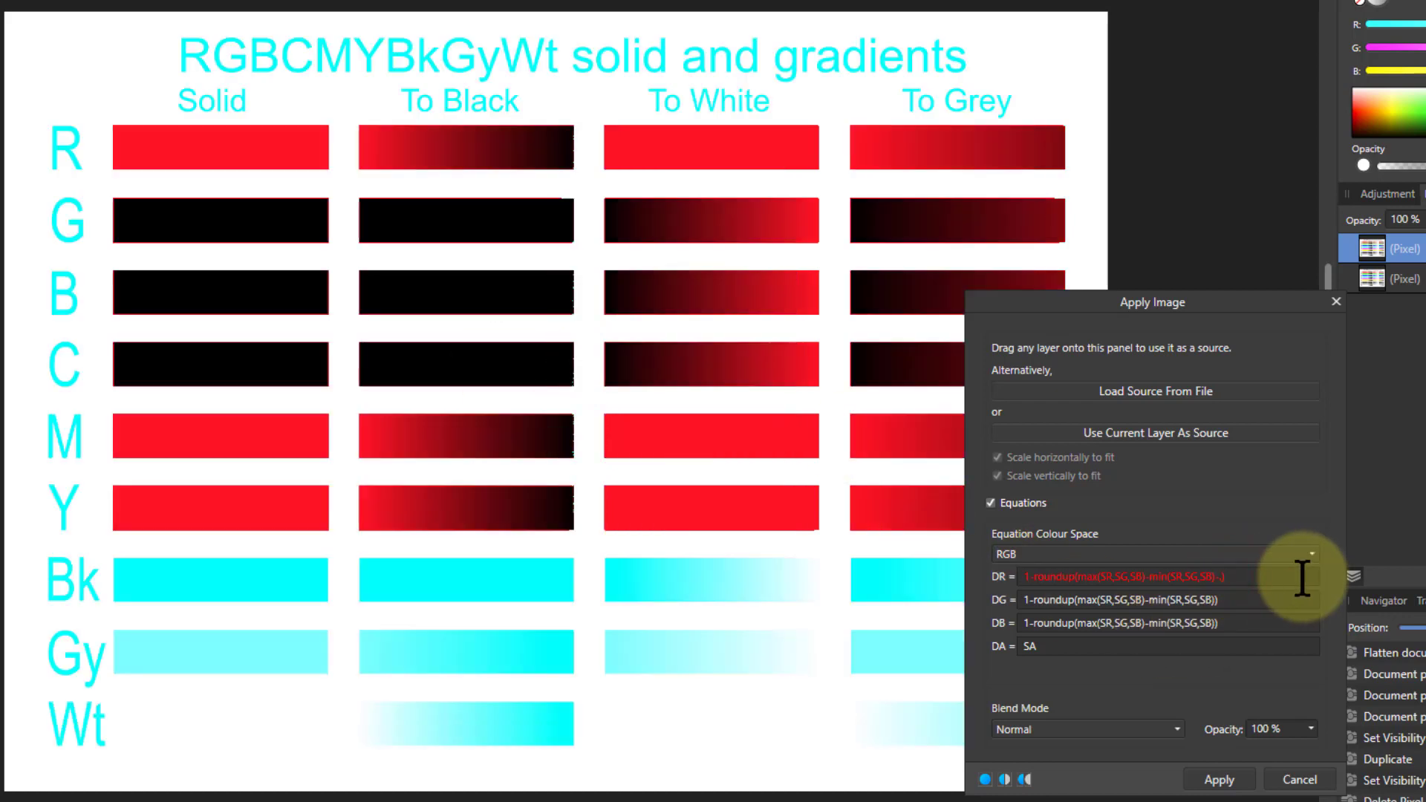
pyautogui.write('2')
pyautogui.press('BackSpace')
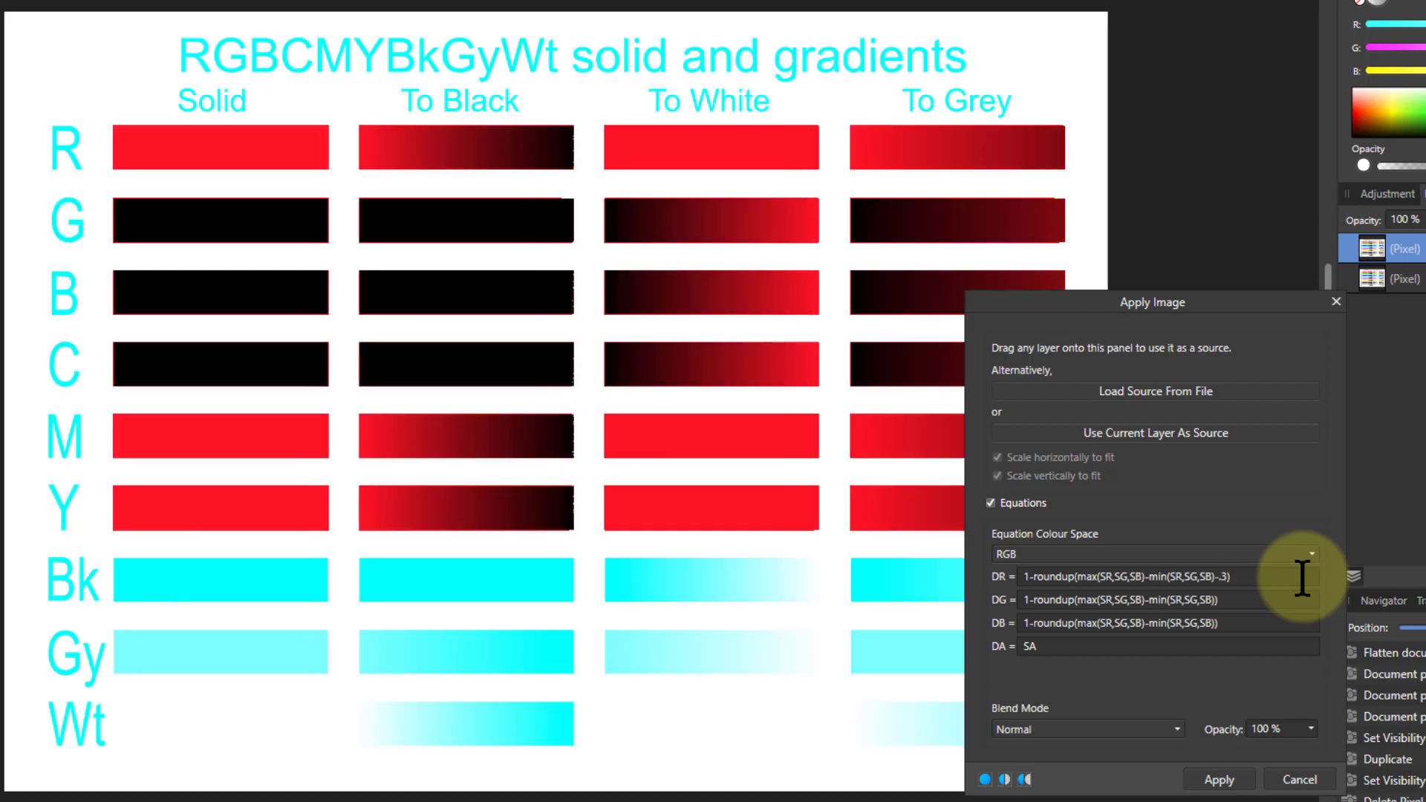
pyautogui.write('3')
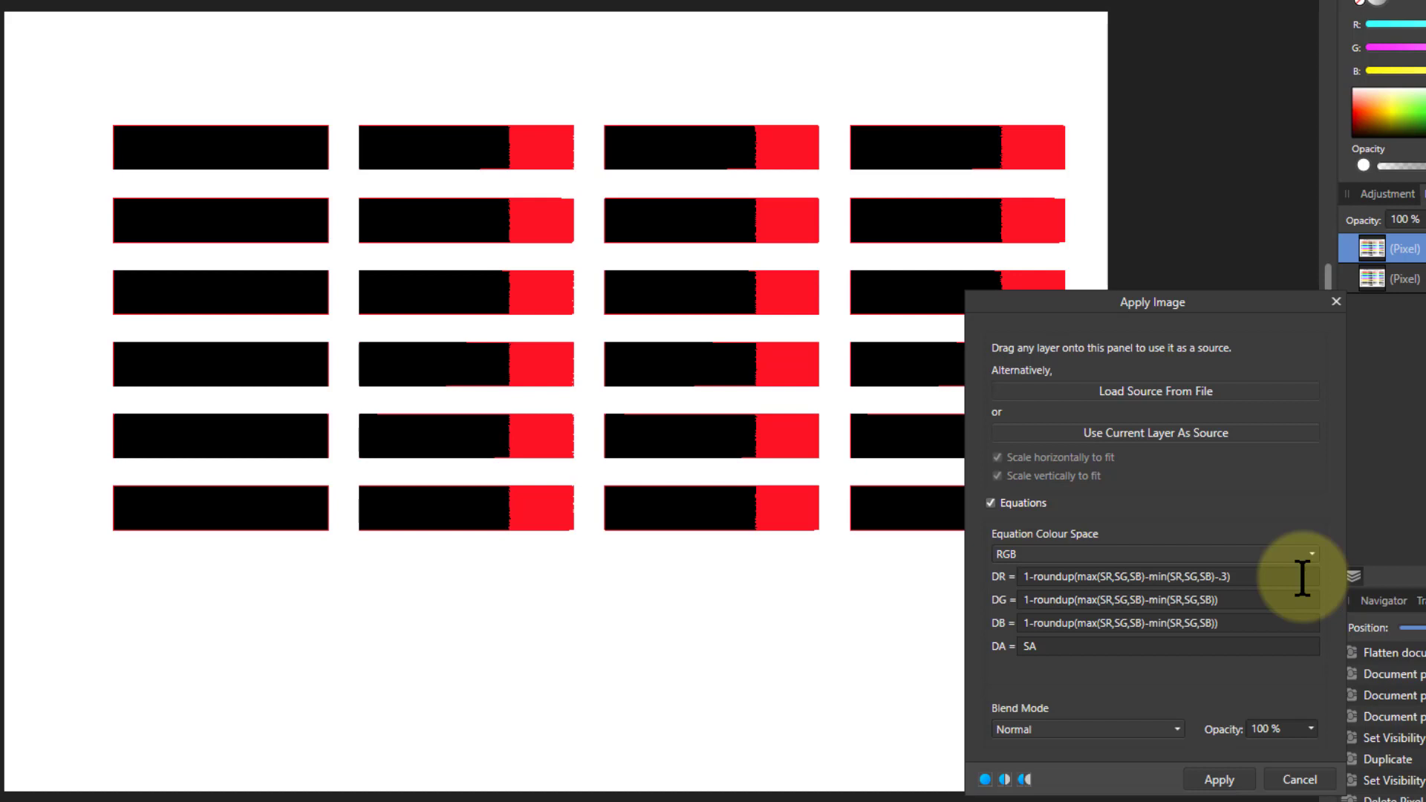
pyautogui.click(1233, 576)
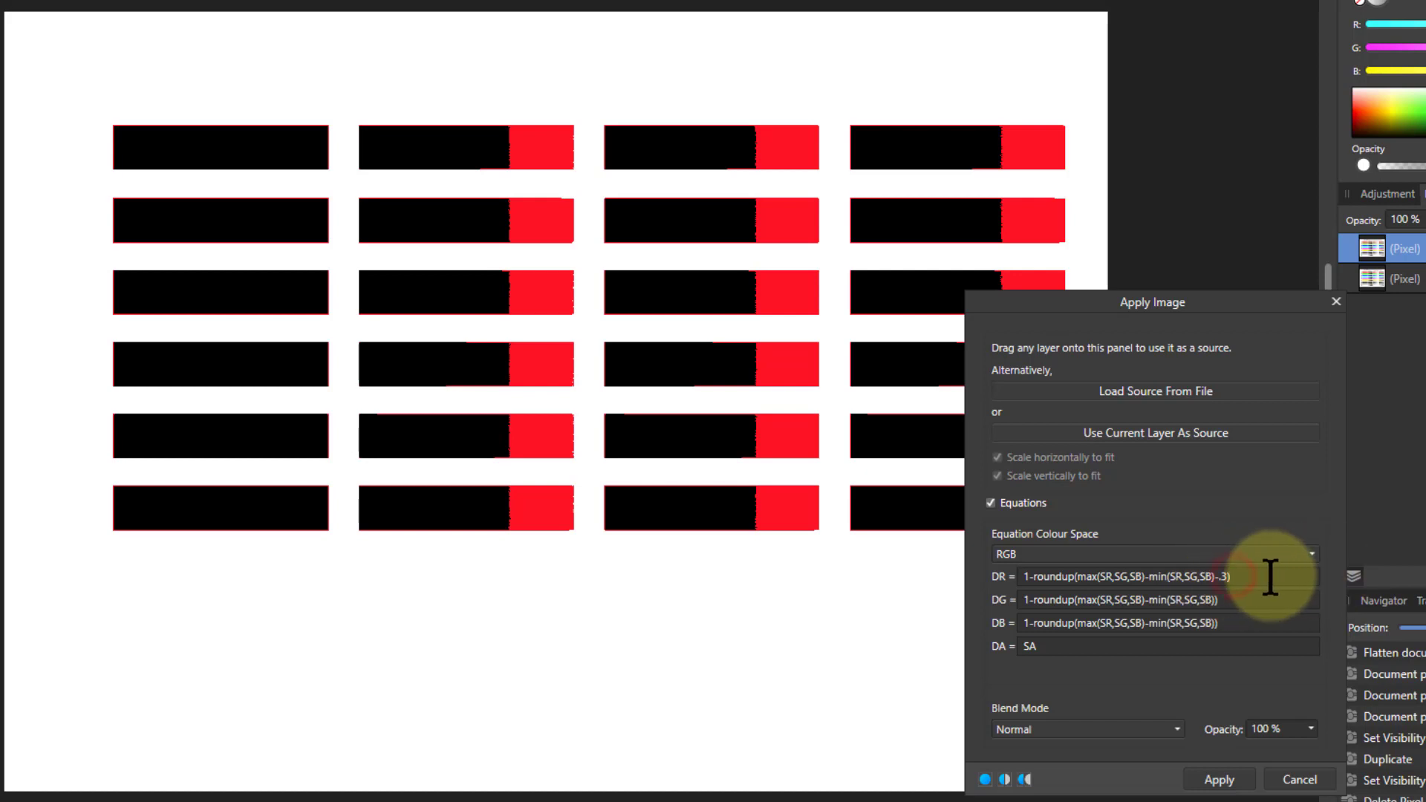
pyautogui.press('BackSpace')
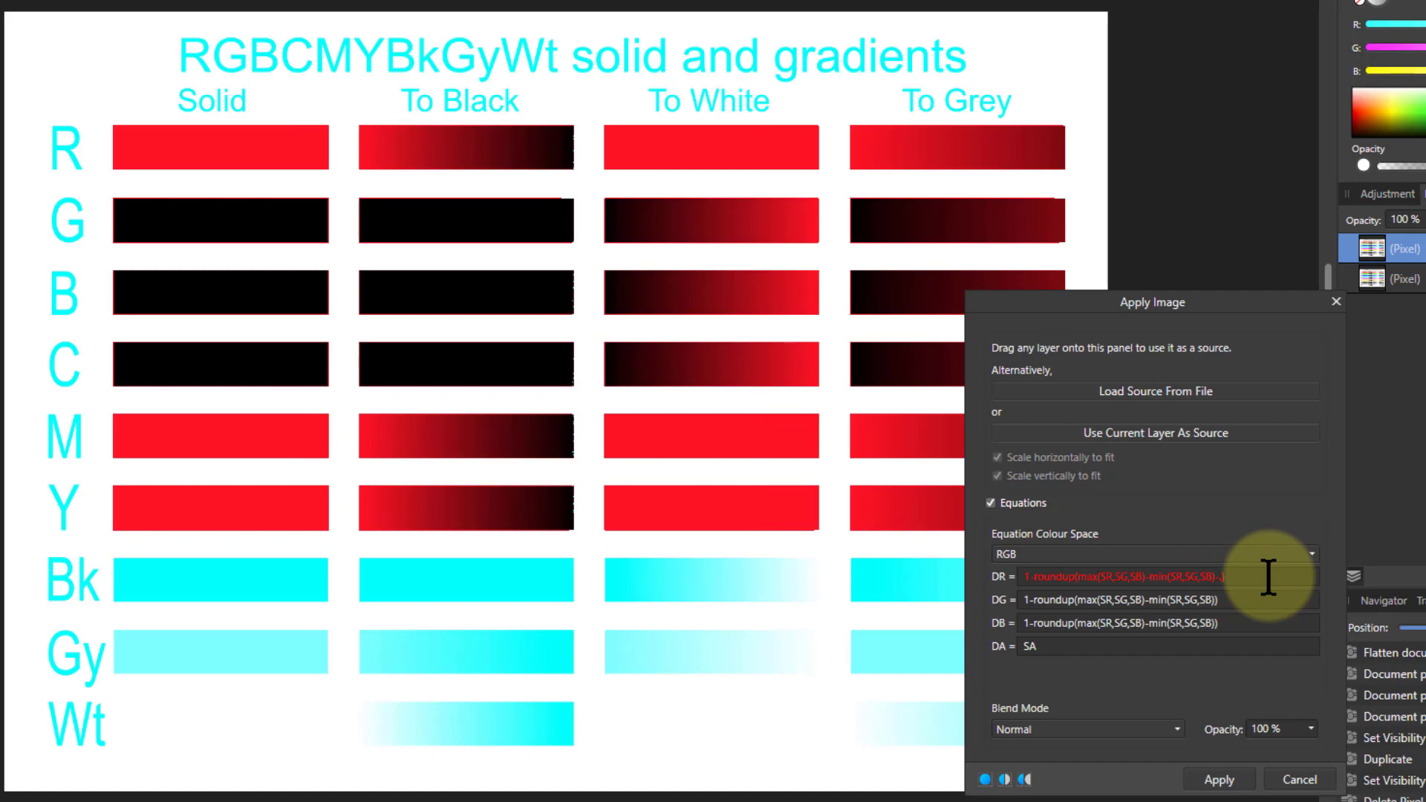
pyautogui.write('1')
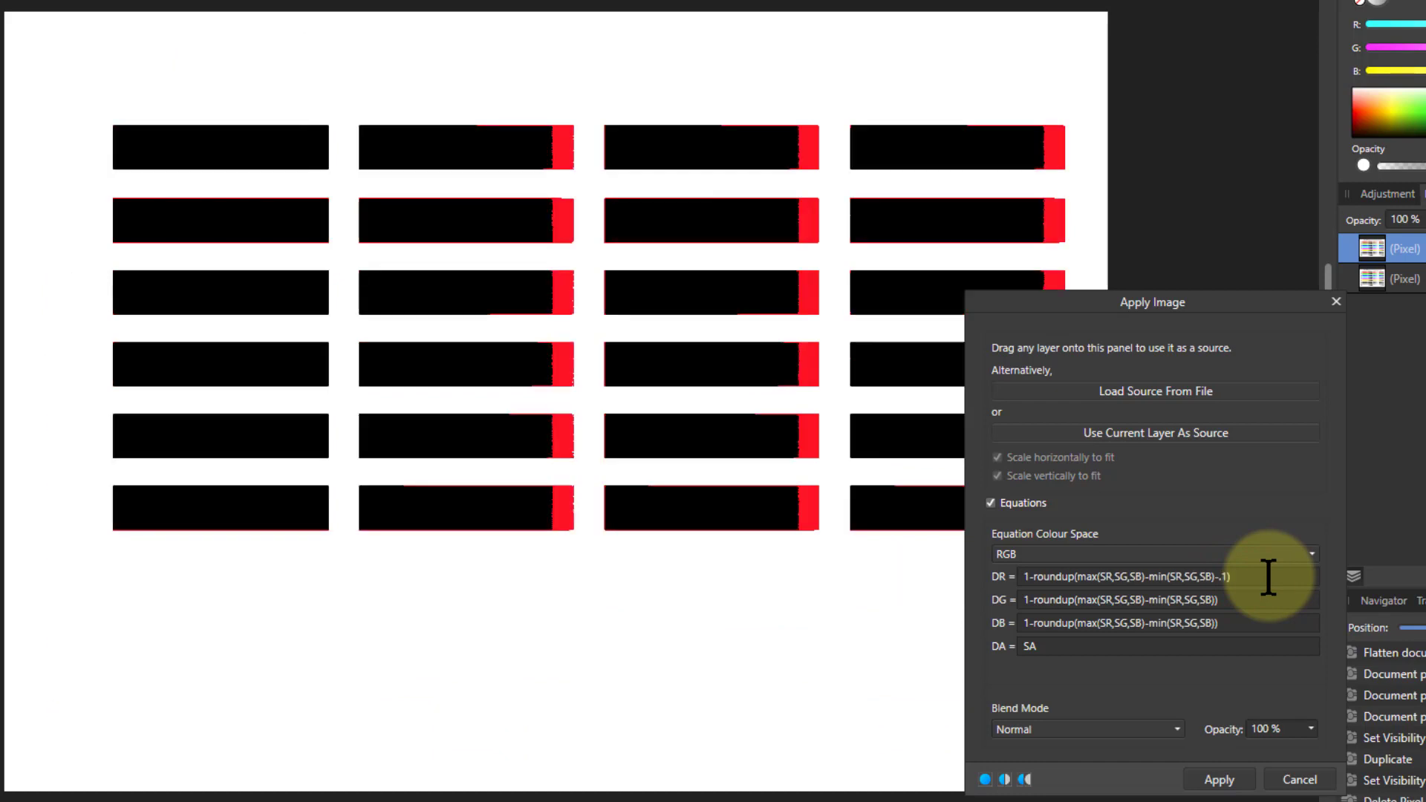
pyautogui.write('5')
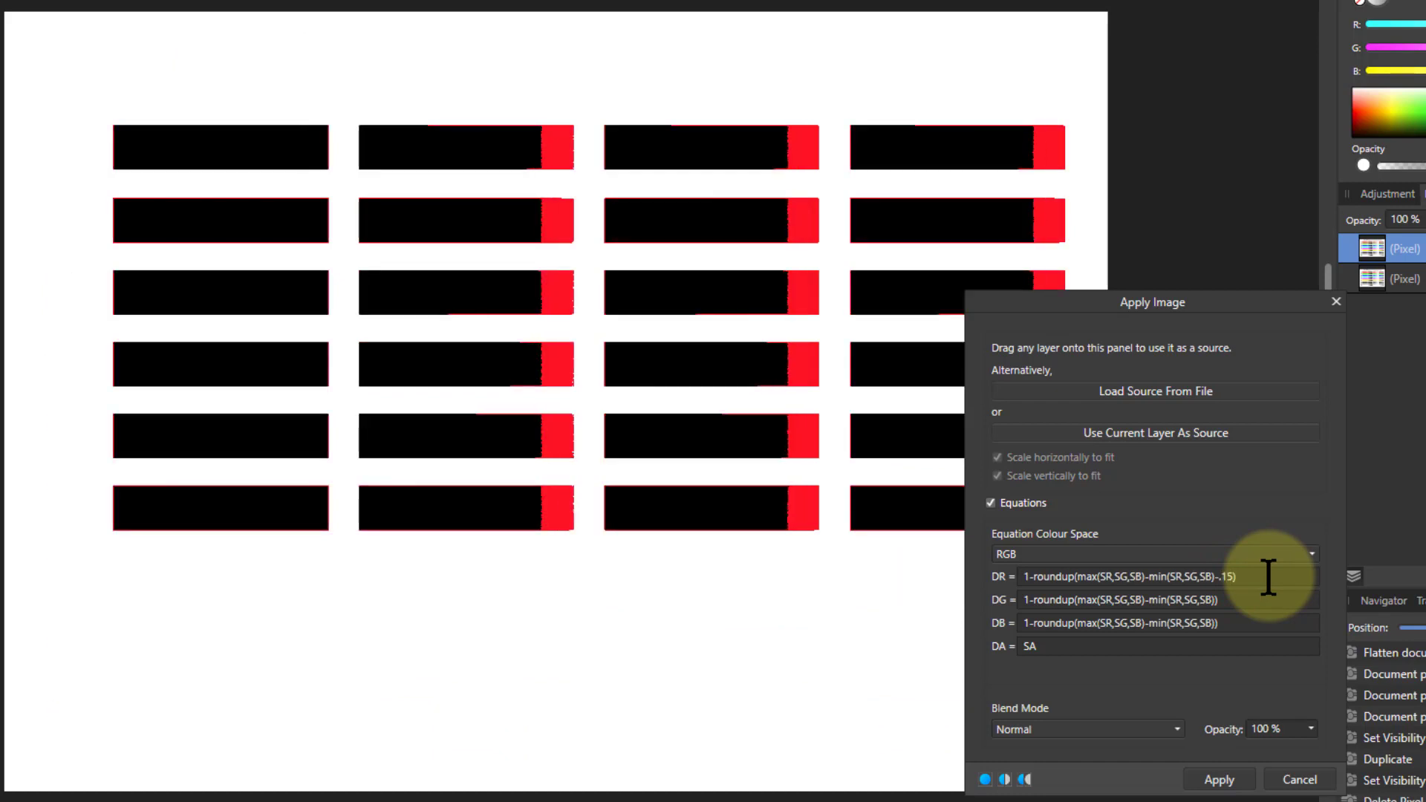
# Step: Copy the -.15 DR equation over the DG and DB equations
pyautogui.click(1241, 578)
pyautogui.moveTo(1241, 577); pyautogui.dragTo(815, 581)
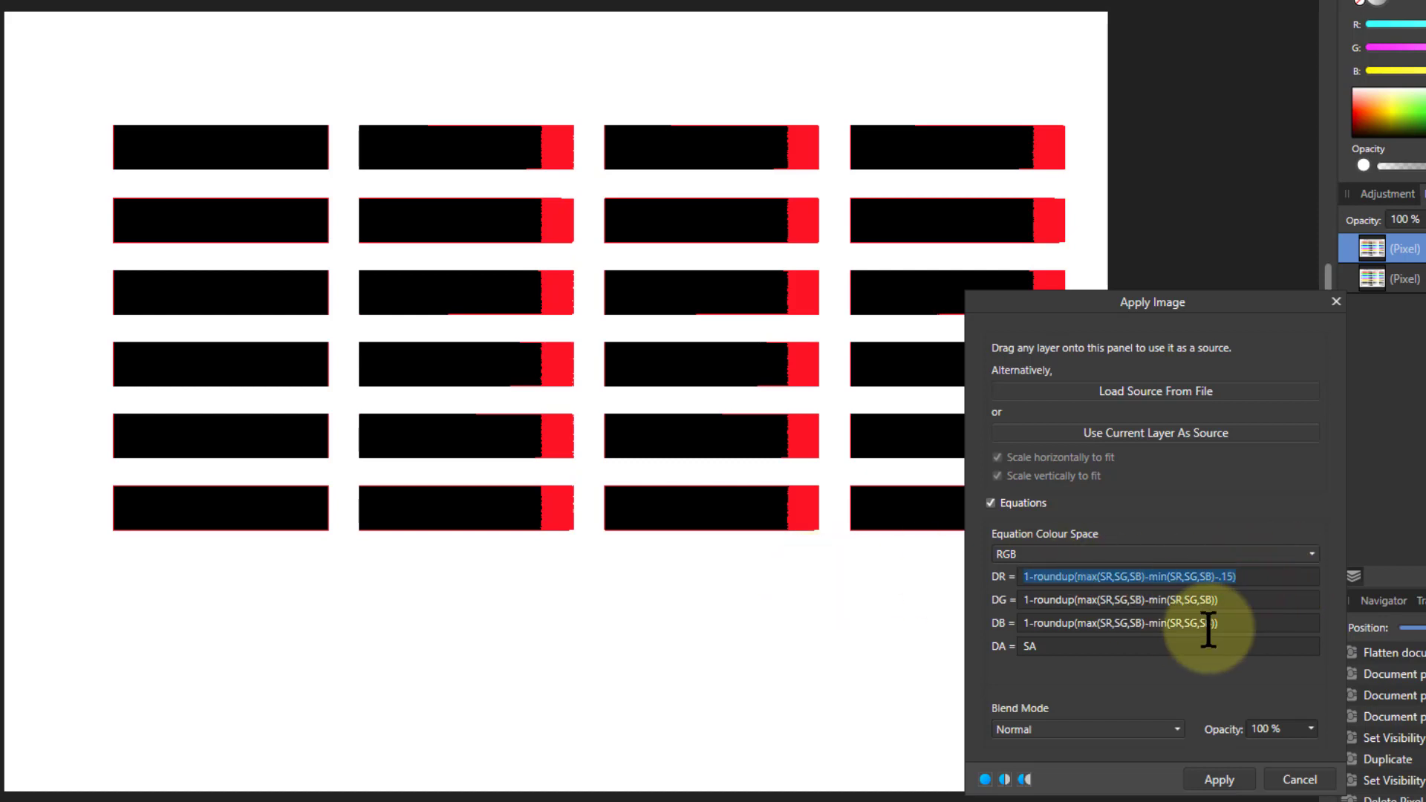
pyautogui.moveTo(1245, 602); pyautogui.dragTo(953, 611)
pyautogui.hotkey('ctrl', 'v')
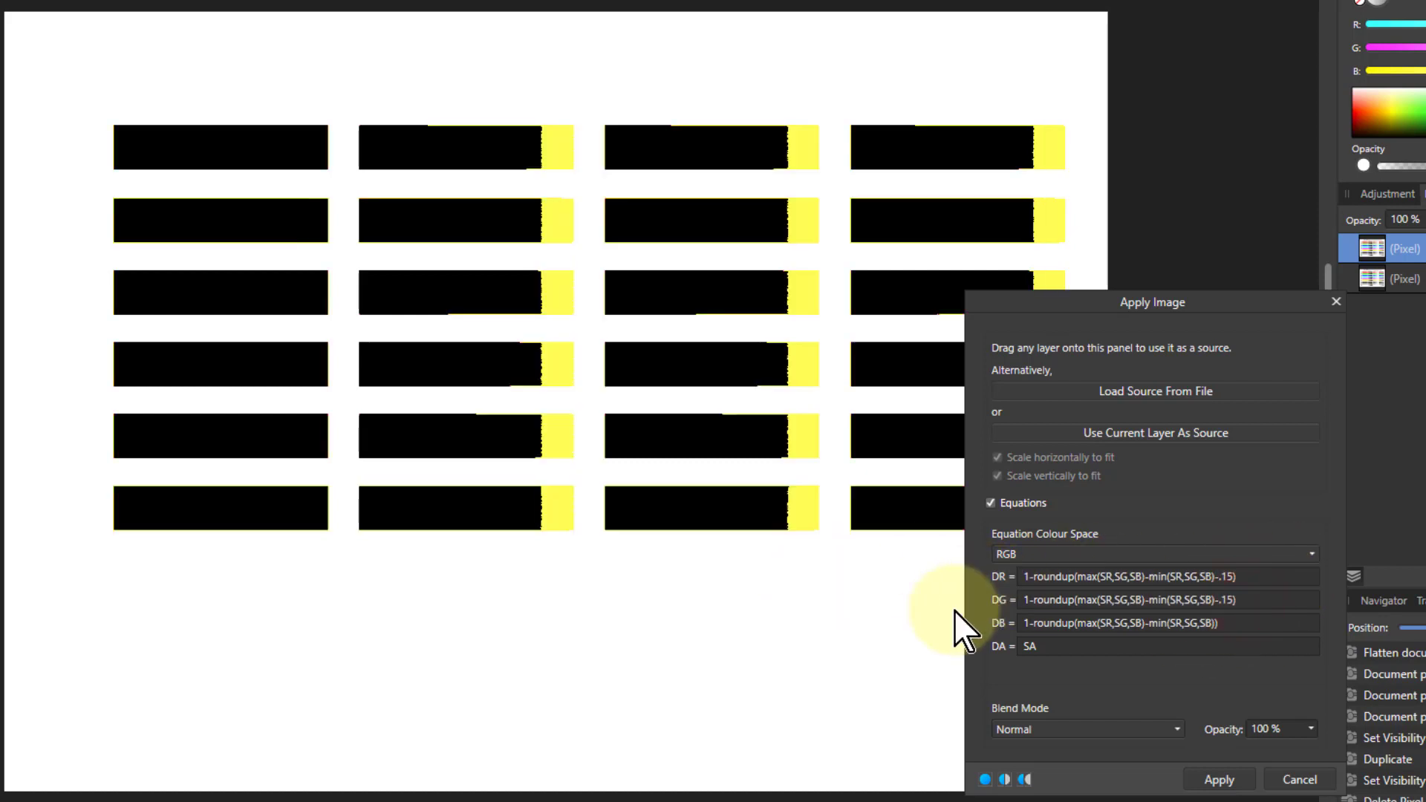
pyautogui.moveTo(1241, 627); pyautogui.dragTo(903, 610)
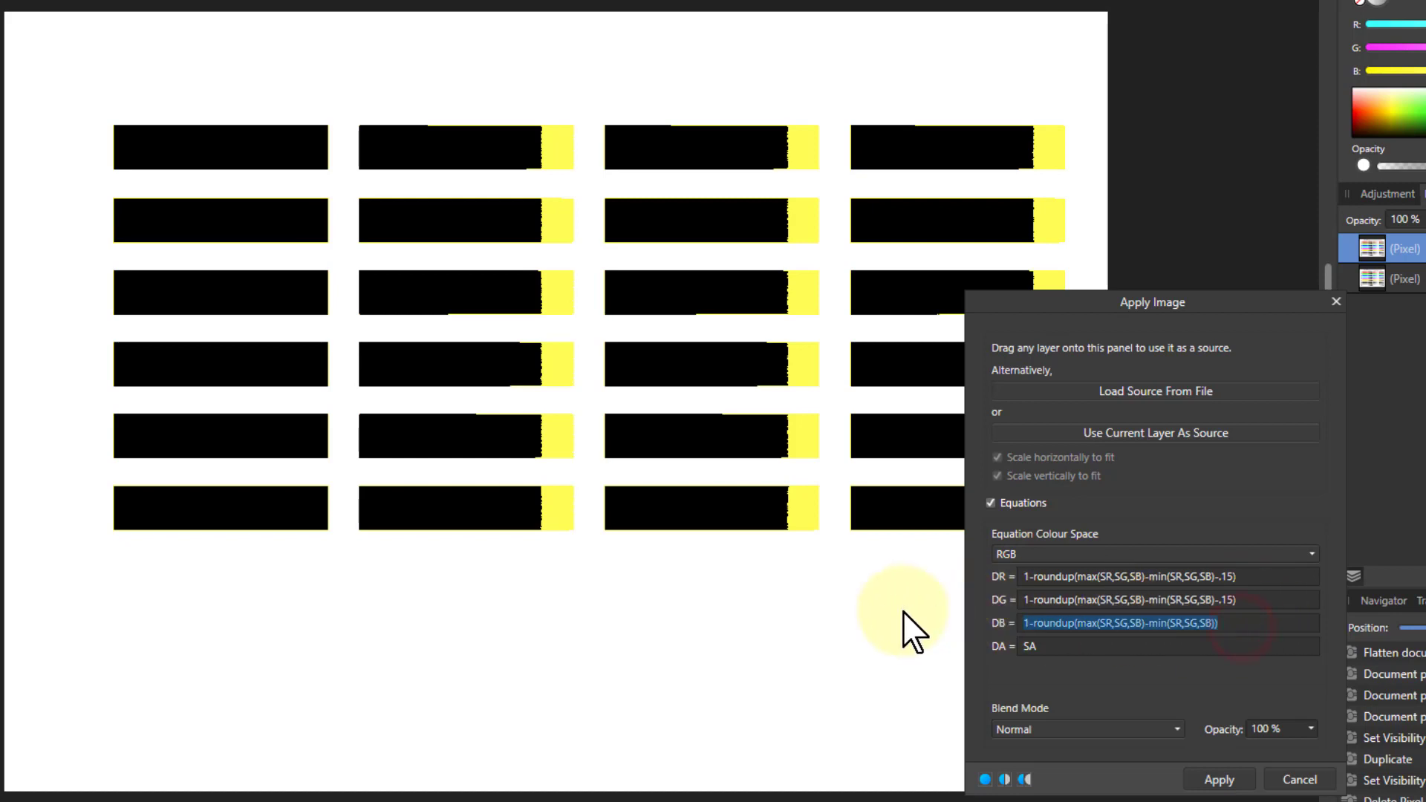
pyautogui.hotkey('ctrl', 'v')
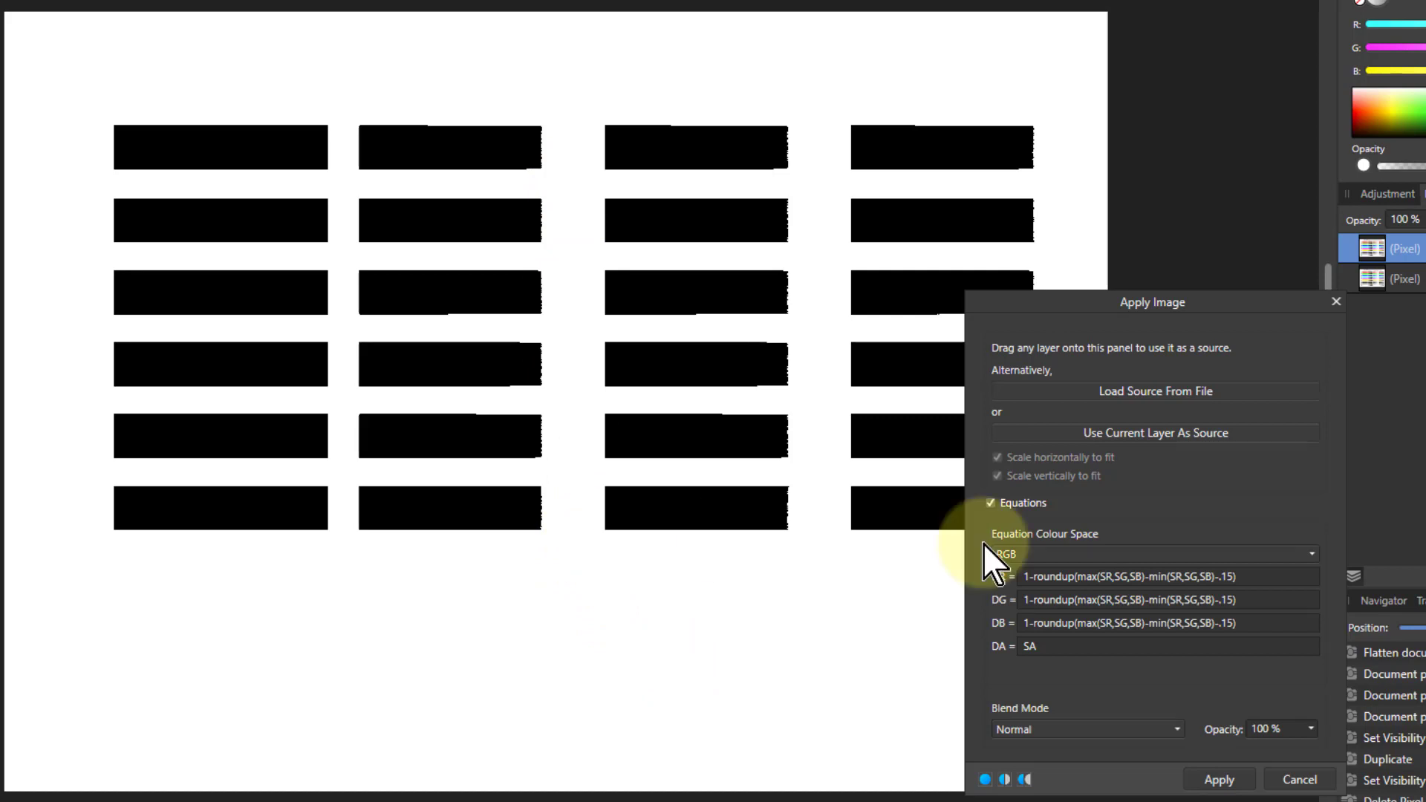
pyautogui.click(1024, 578)
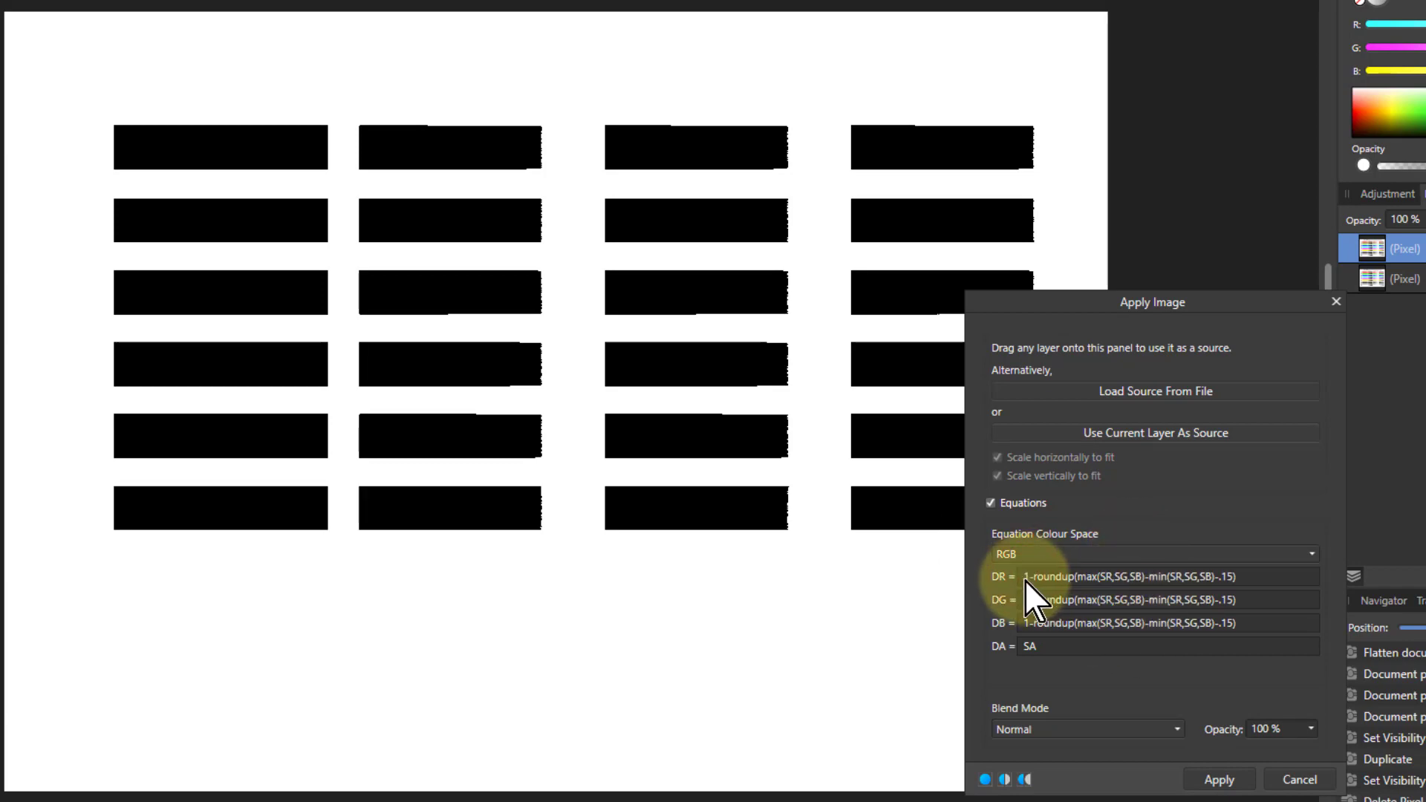
# Step: Multiply the DR equation by SR with )*SR, and paste it into DB ending in *SB
pyautogui.click(1025, 578)
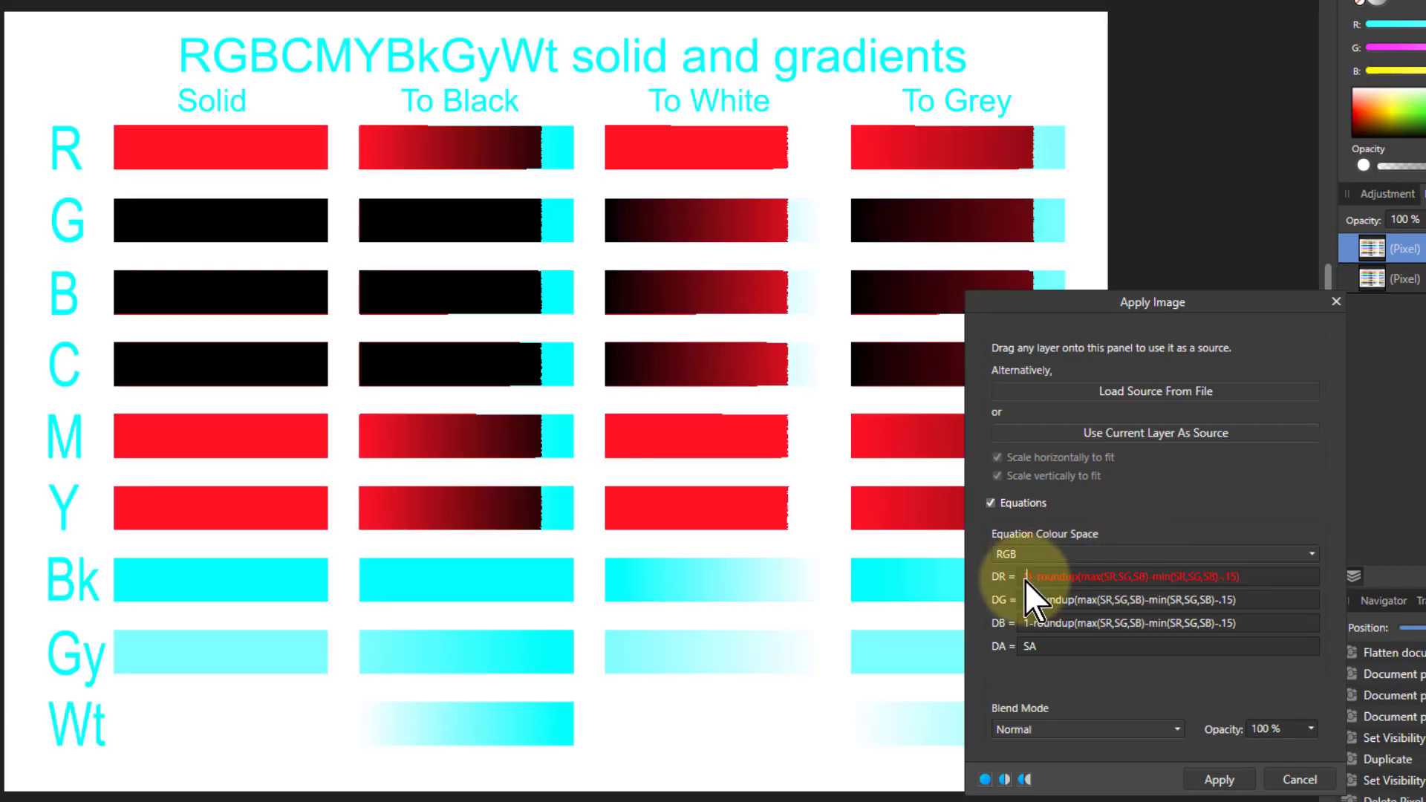
pyautogui.click(1257, 578)
pyautogui.write(')')
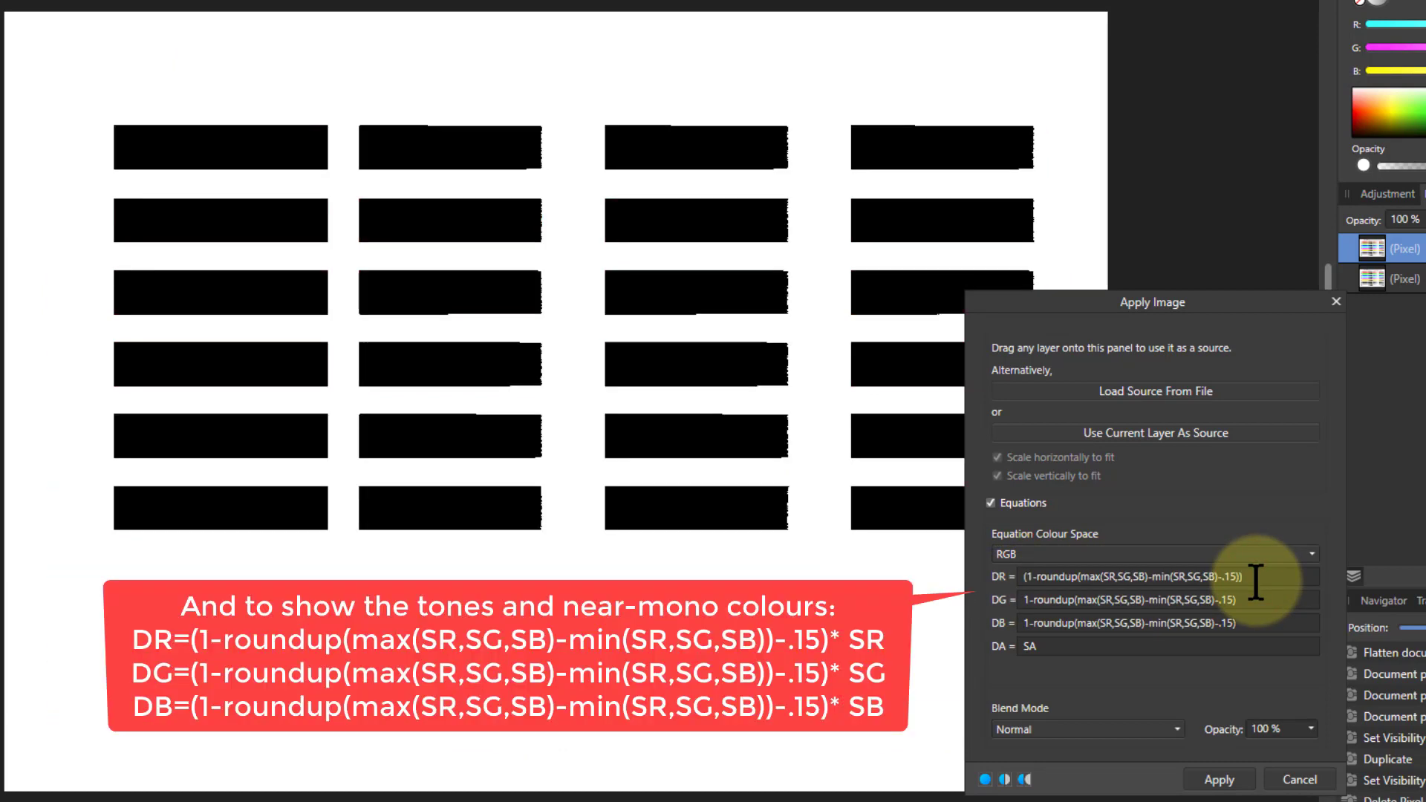
pyautogui.write('*')
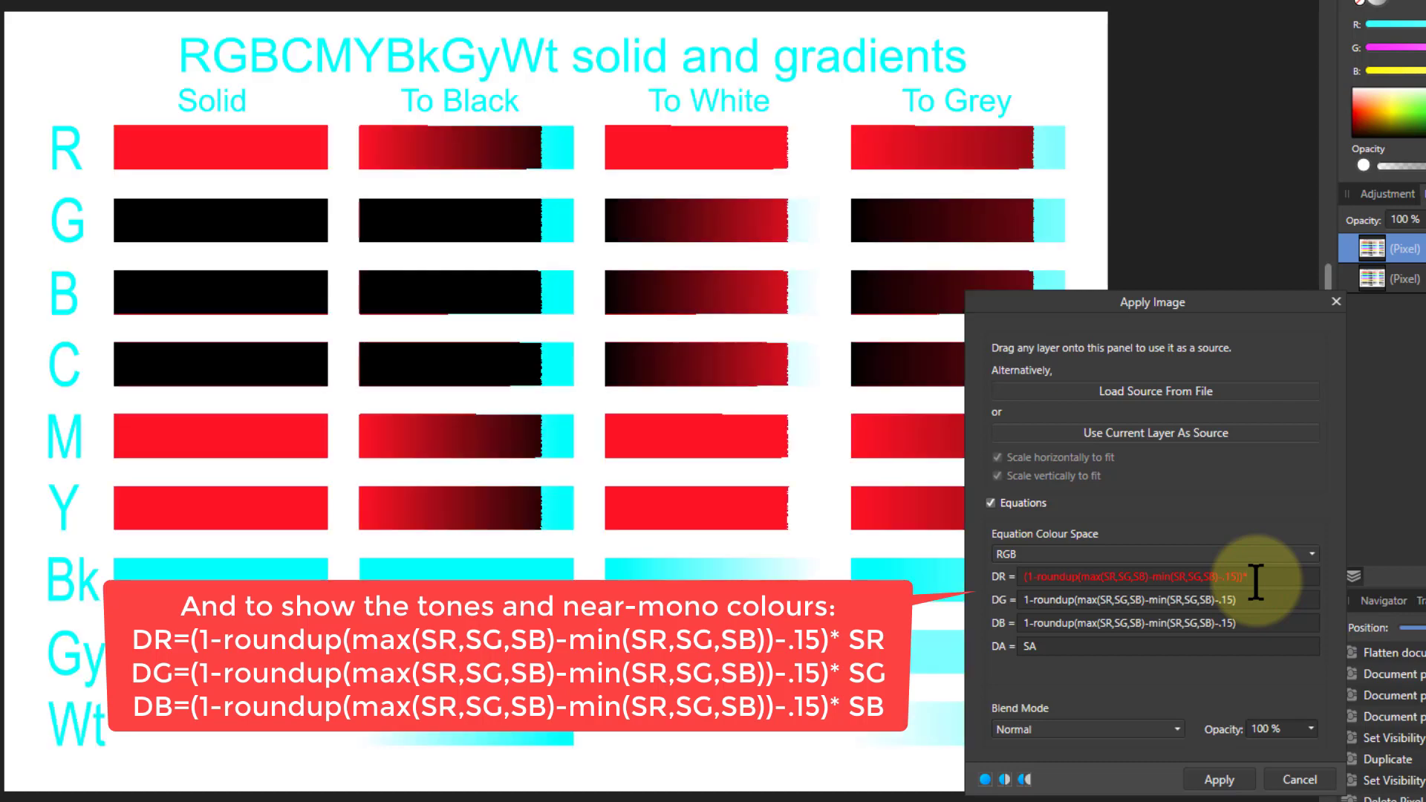
pyautogui.write('SR')
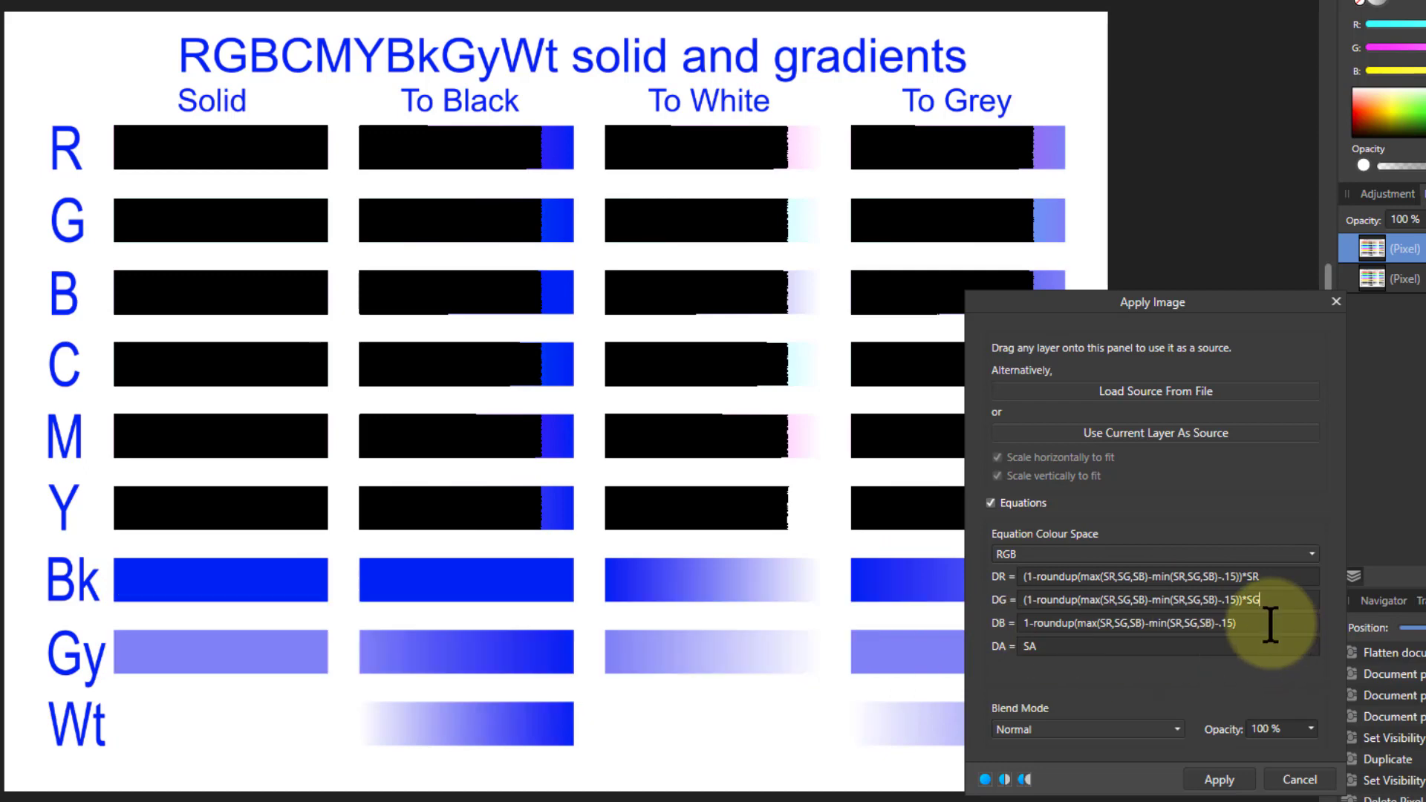
pyautogui.moveTo(1267, 622); pyautogui.dragTo(808, 635)
pyautogui.write('(1-roundup(max(SR,SG,SB)-min(SR,SG,SB)-.15))*SR')
pyautogui.press('BackSpace')
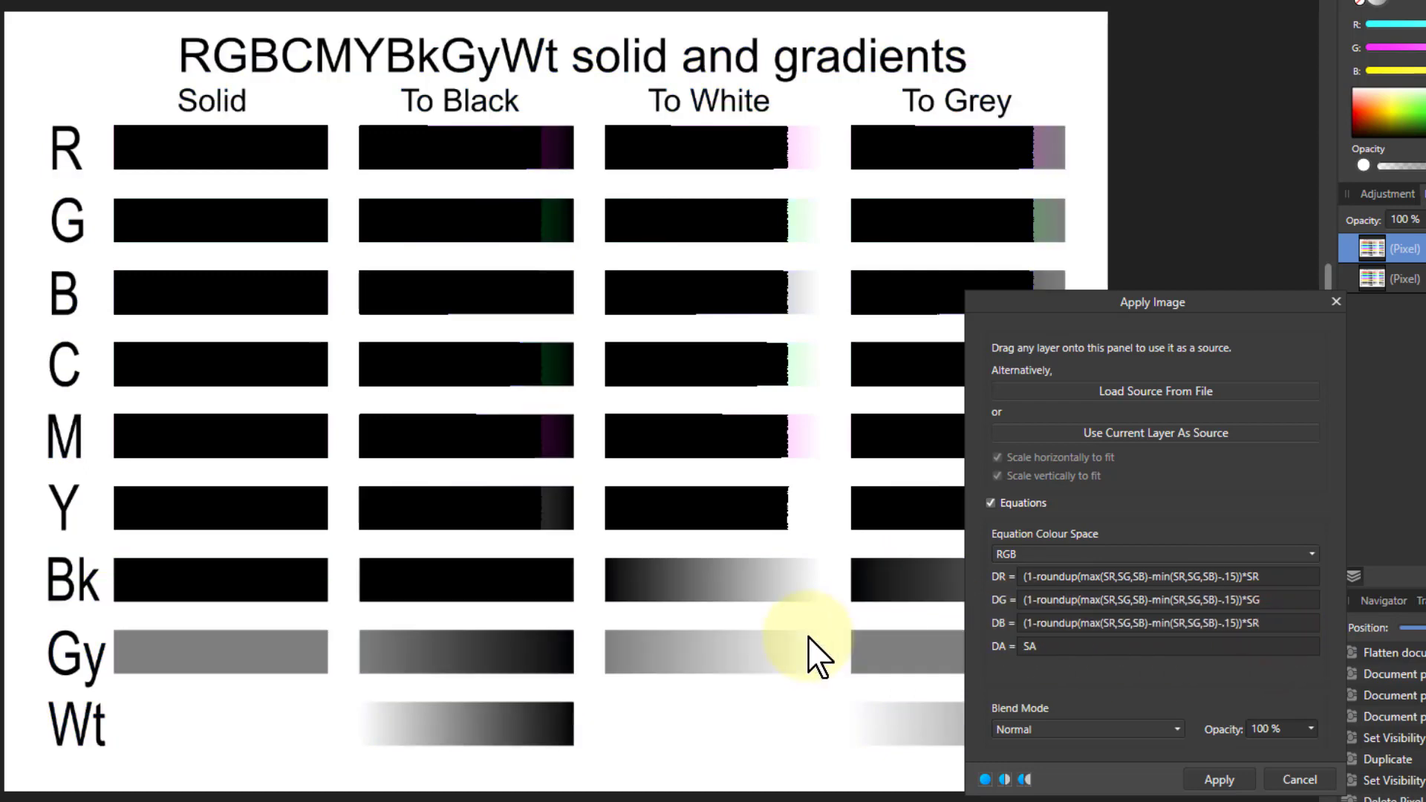
pyautogui.write('B')
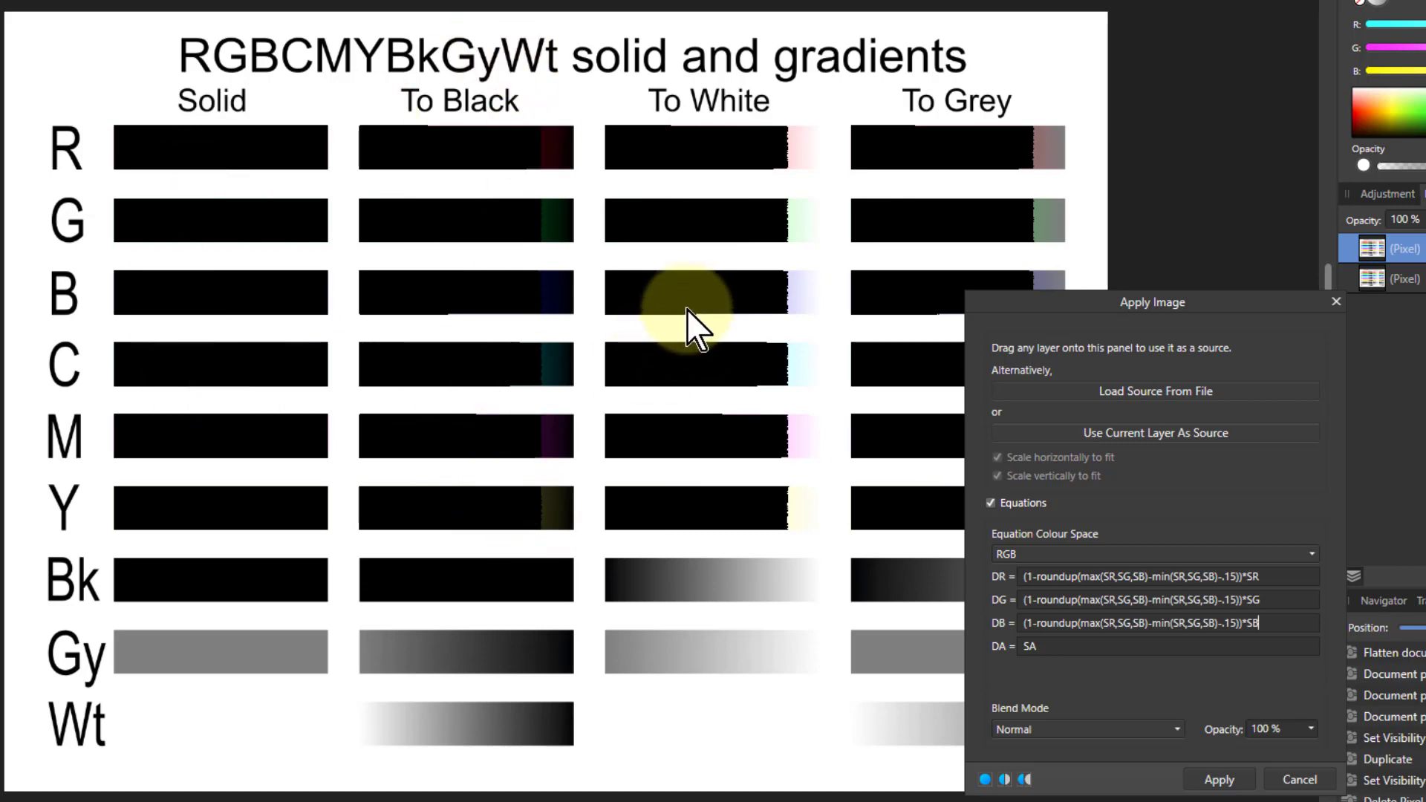
# Step: Paste the 1-roundup formula, without *SB, into DA and hide the lower layer to reveal transparency
pyautogui.click(1242, 625)
pyautogui.hotkey('shift', 'Home')
pyautogui.hotkey('ctrl', 'c')
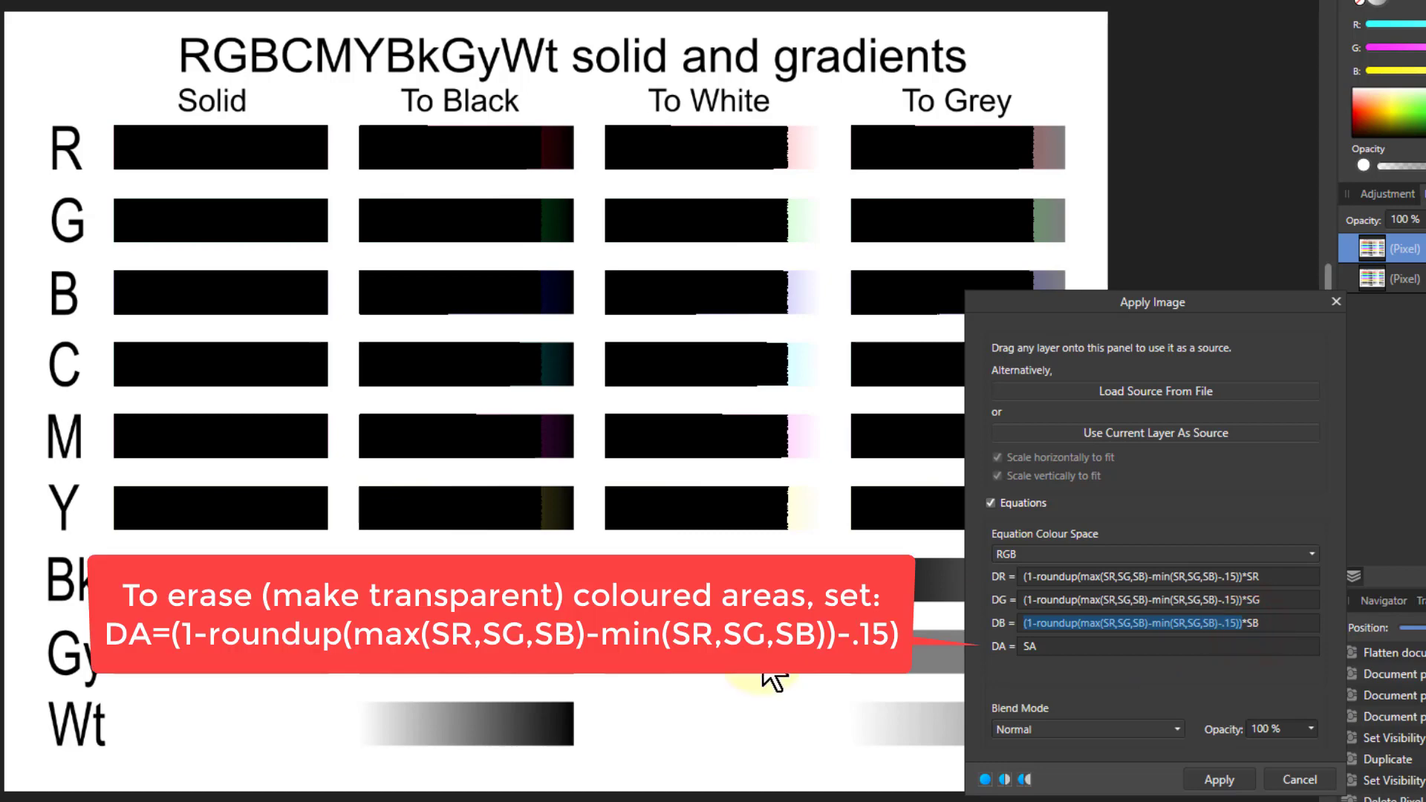
pyautogui.doubleClick(1074, 649)
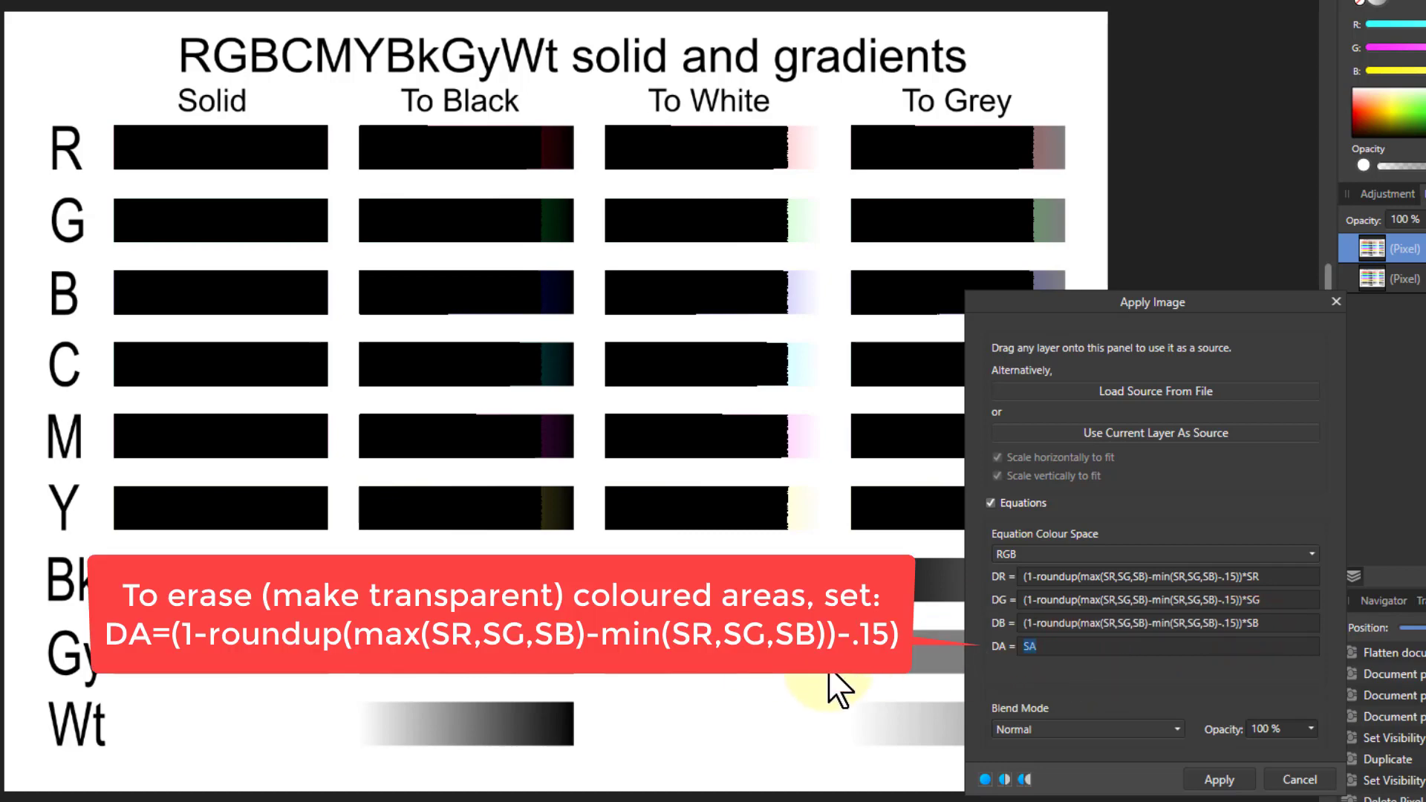
pyautogui.hotkey('ctrl', 'v')
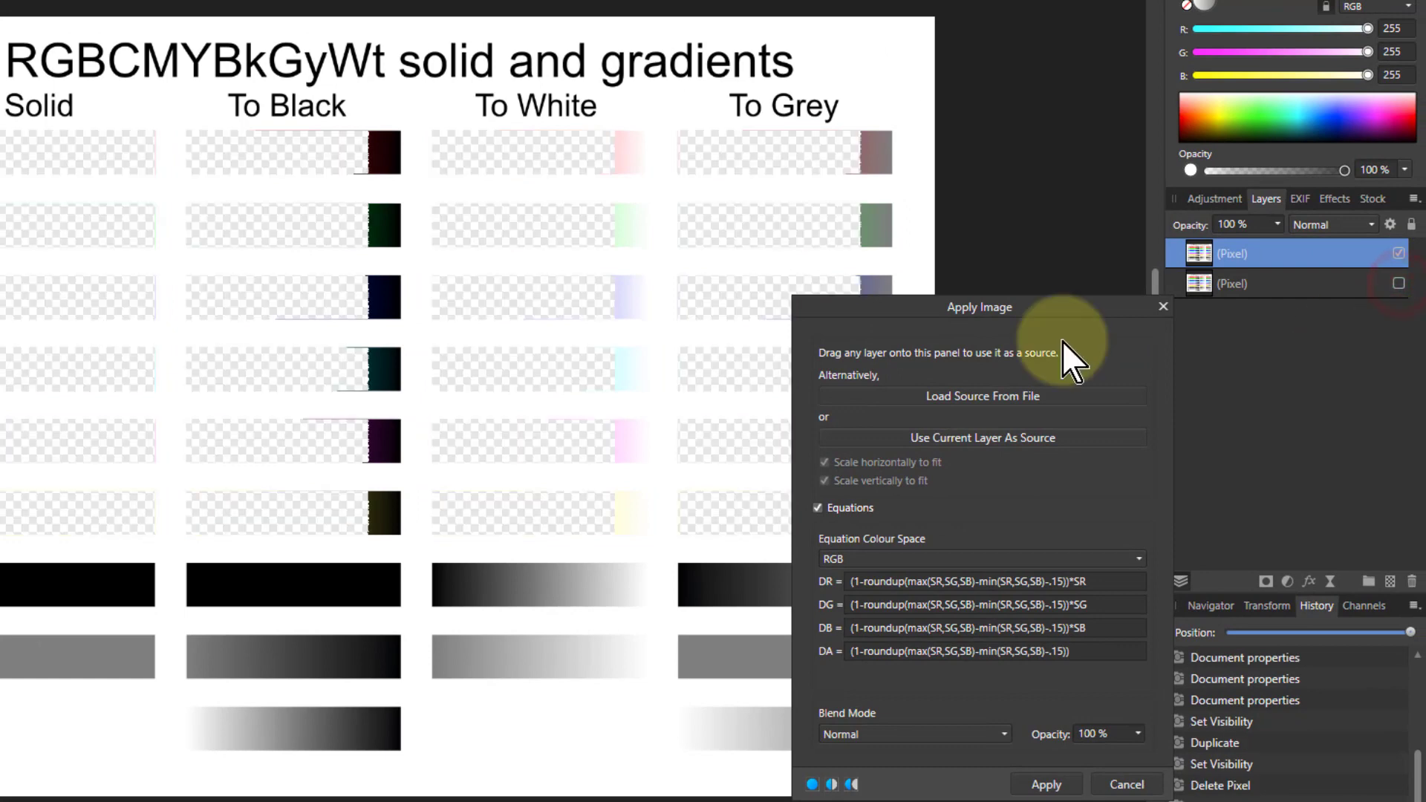
pyautogui.click(373, 303)
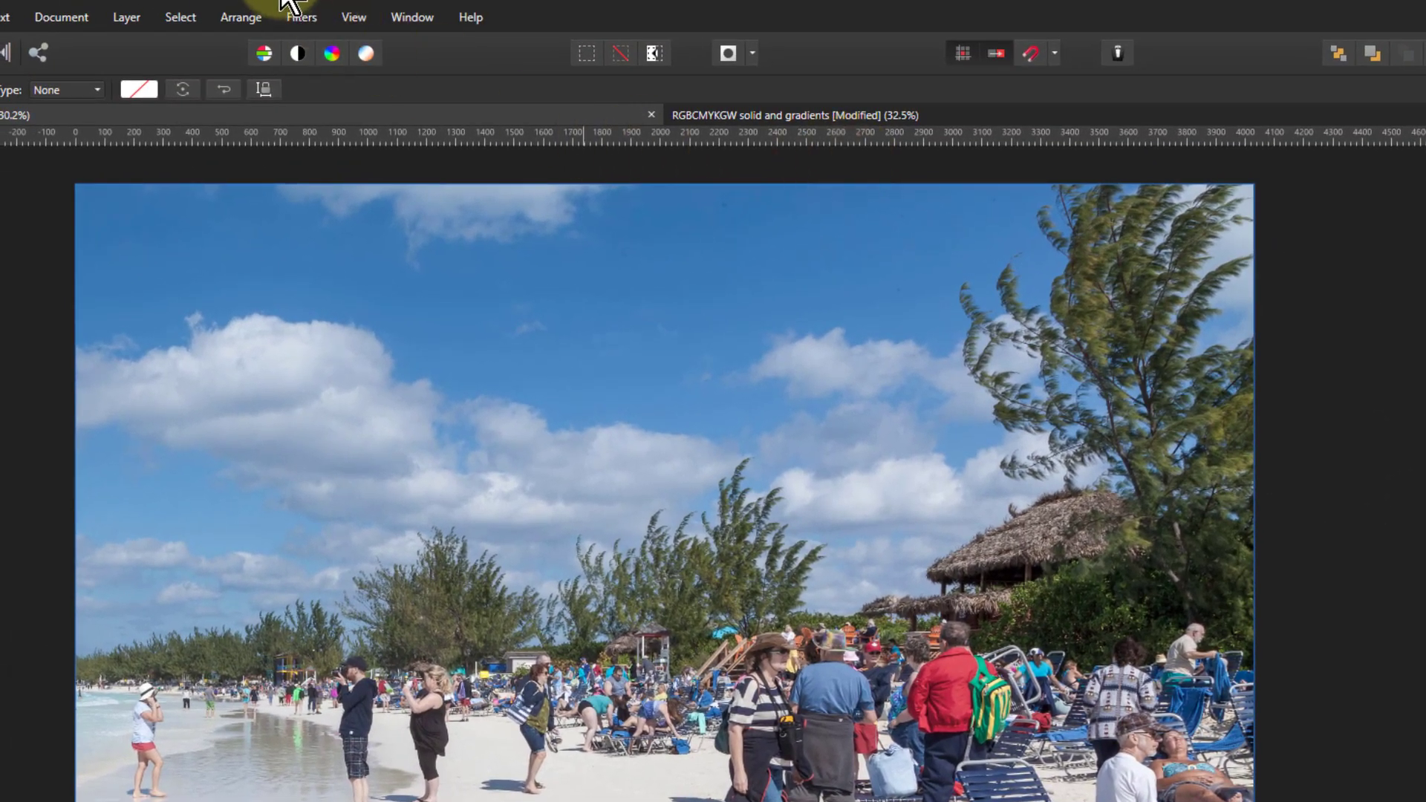
# Step: Apply Image on the beach photo's current layer with DR = (1-roundup(max(SR,SG,SB)-min(SR,SG,SB)-.15))*SR
pyautogui.click(301, 17)
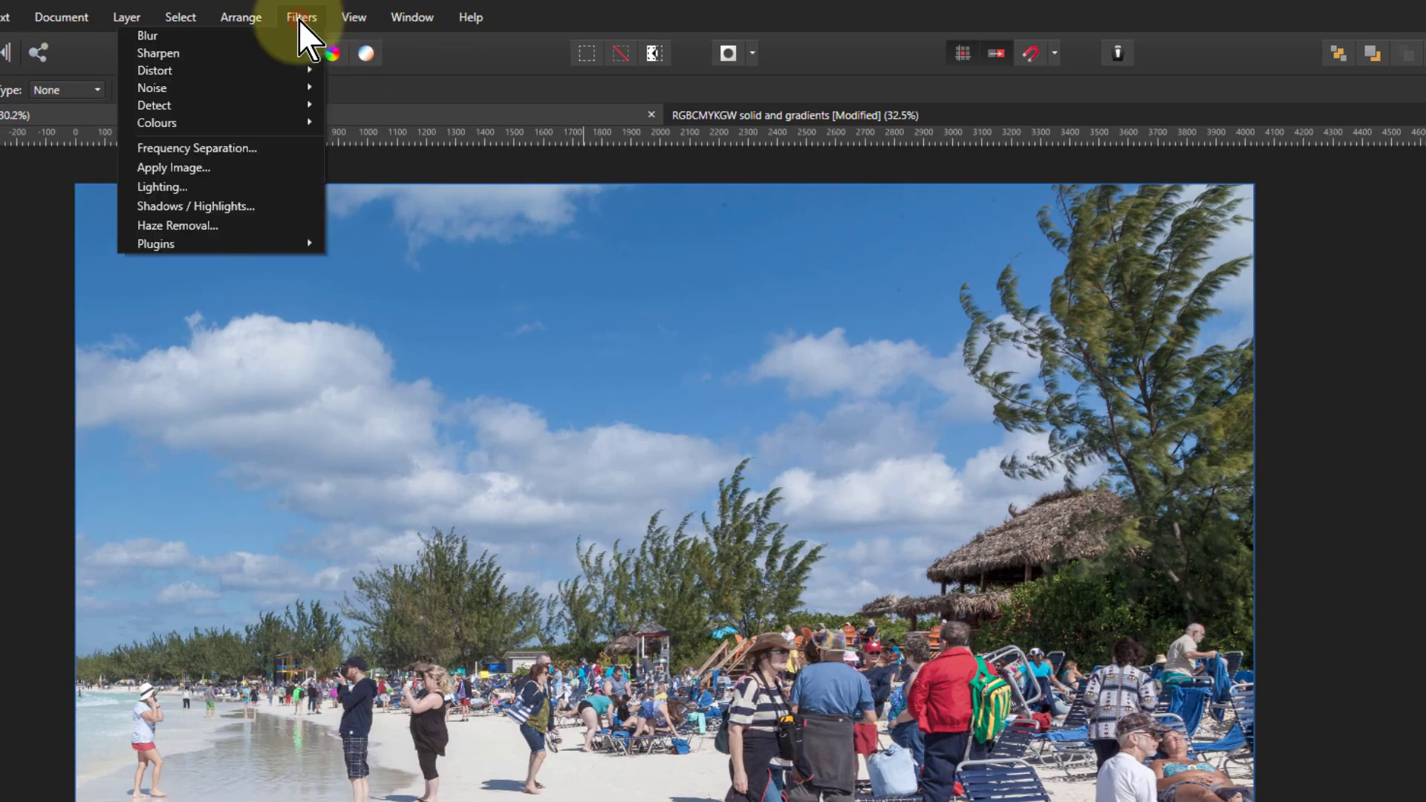
pyautogui.click(216, 175)
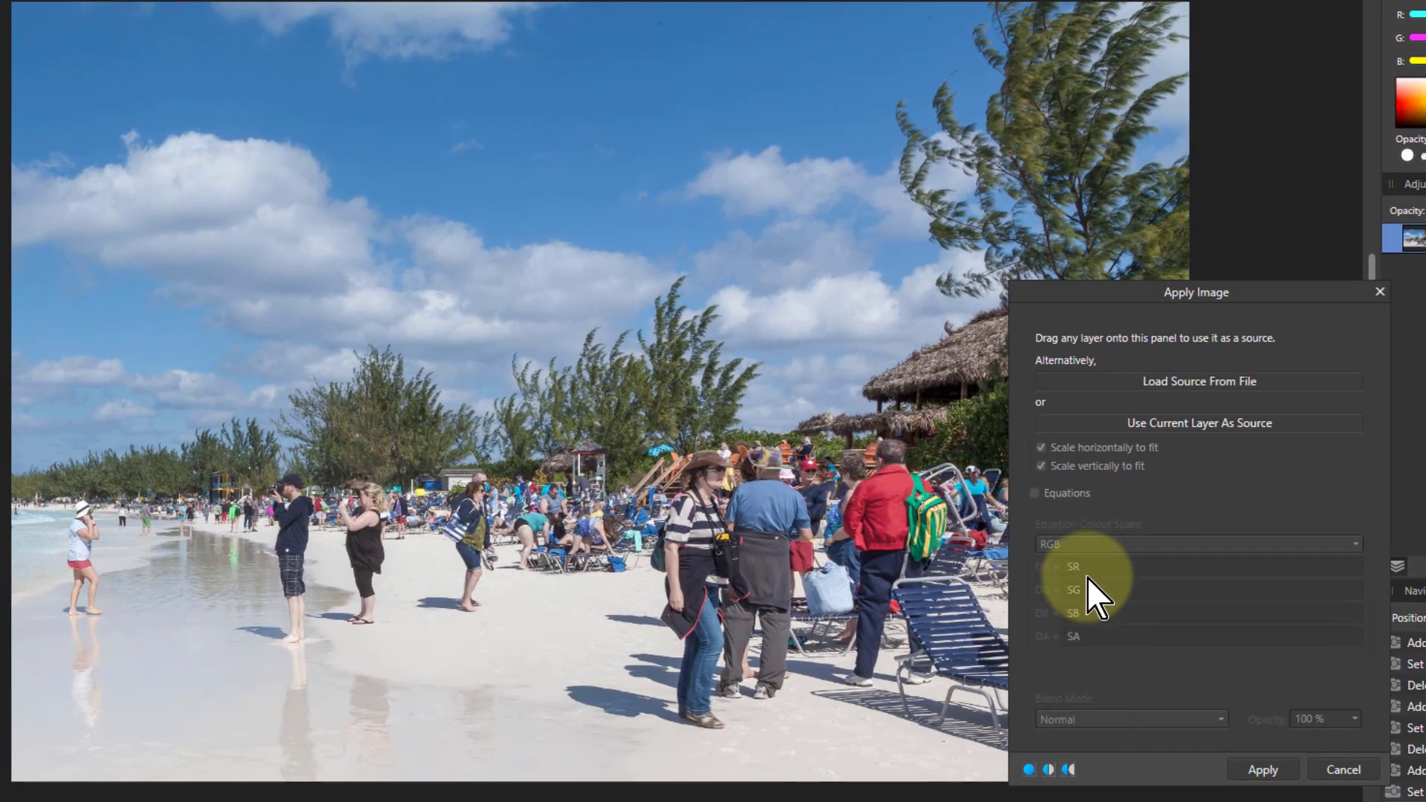
pyautogui.click(1153, 420)
pyautogui.click(1035, 493)
pyautogui.click(1098, 567)
pyautogui.hotkey('ctrl', 'v')
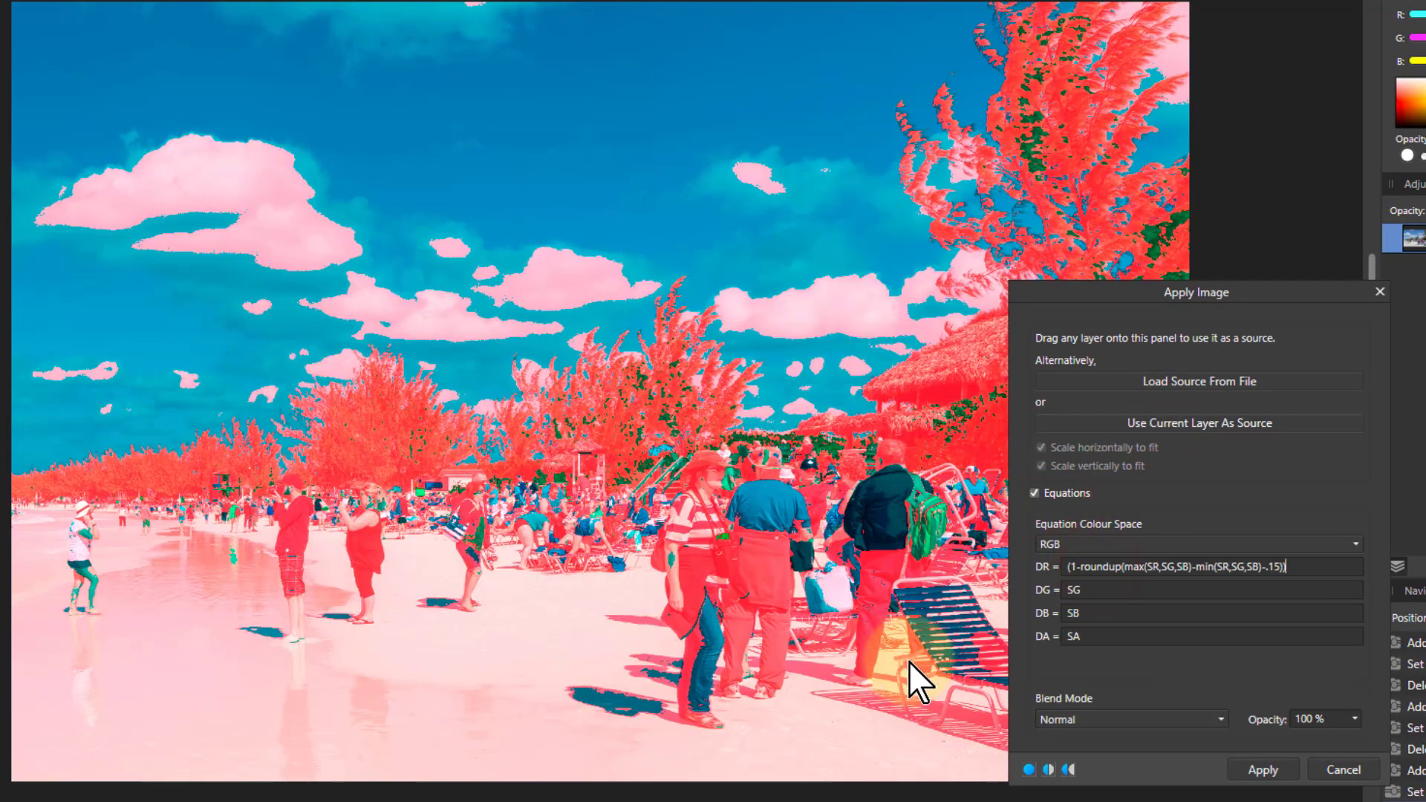
pyautogui.write('*SR')
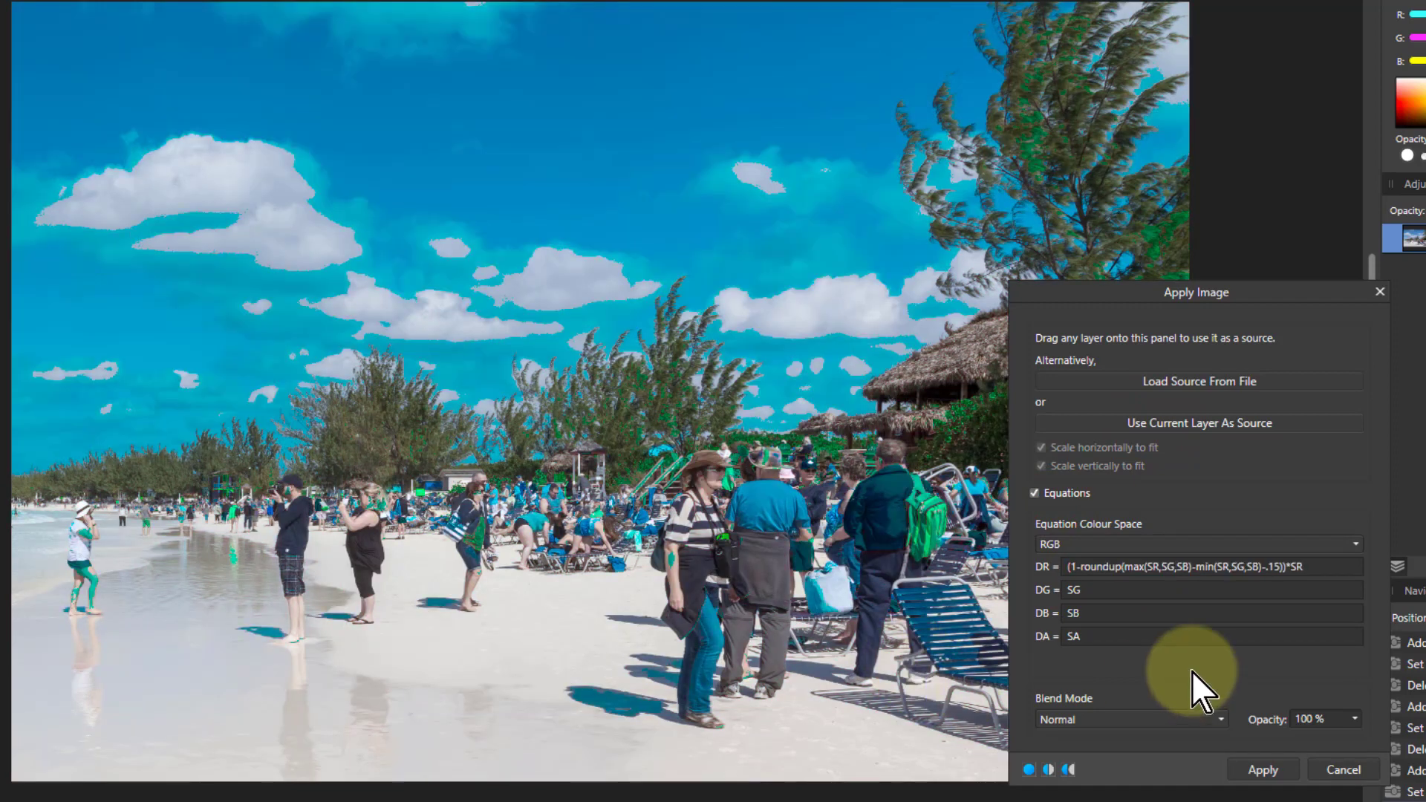
pyautogui.moveTo(1330, 566); pyautogui.dragTo(792, 556)
pyautogui.hotkey('ctrl', 'c')
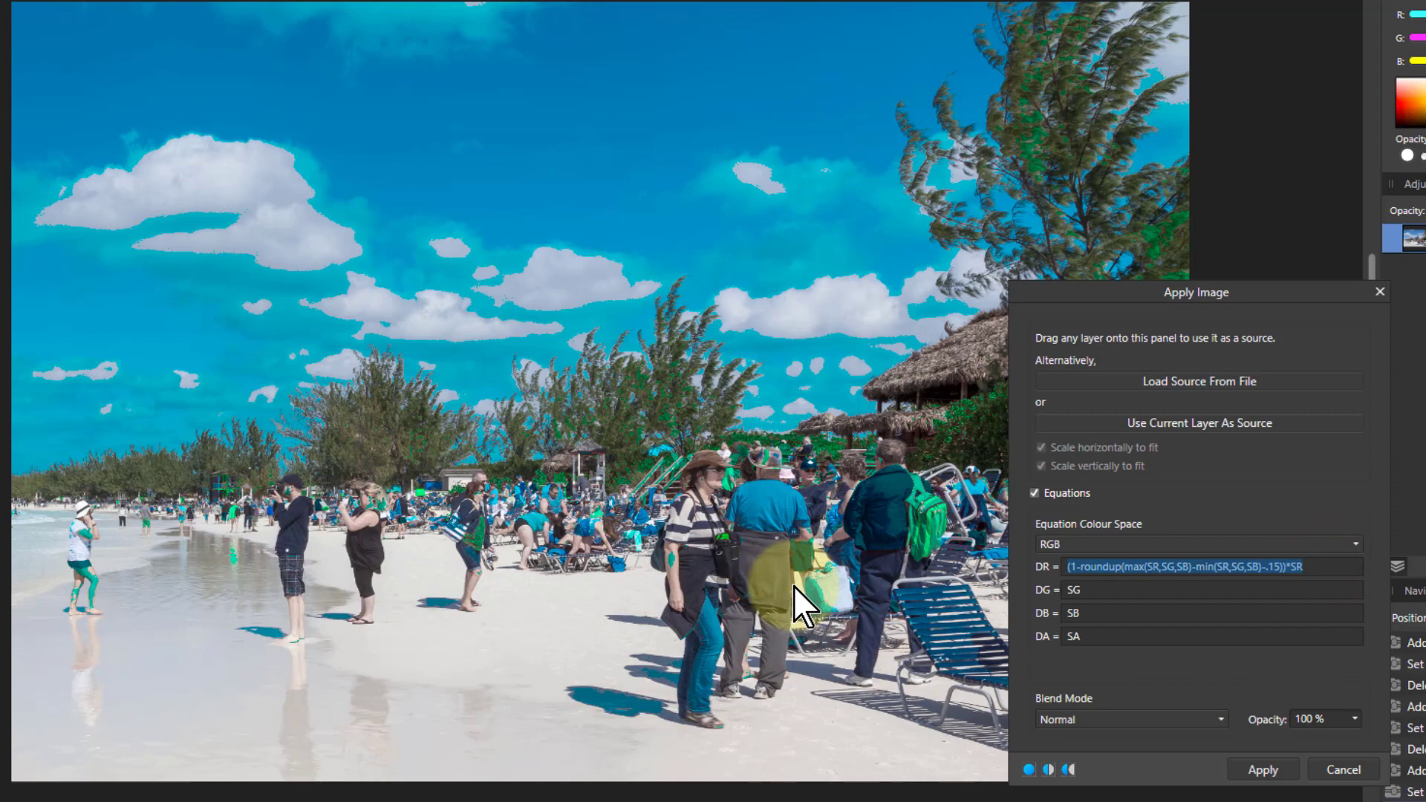
# Step: Paste the DR formula into DG and DB, ending in *SG and *SB, and into DA
pyautogui.click(1121, 595)
pyautogui.hotkey('ctrl', 'v')
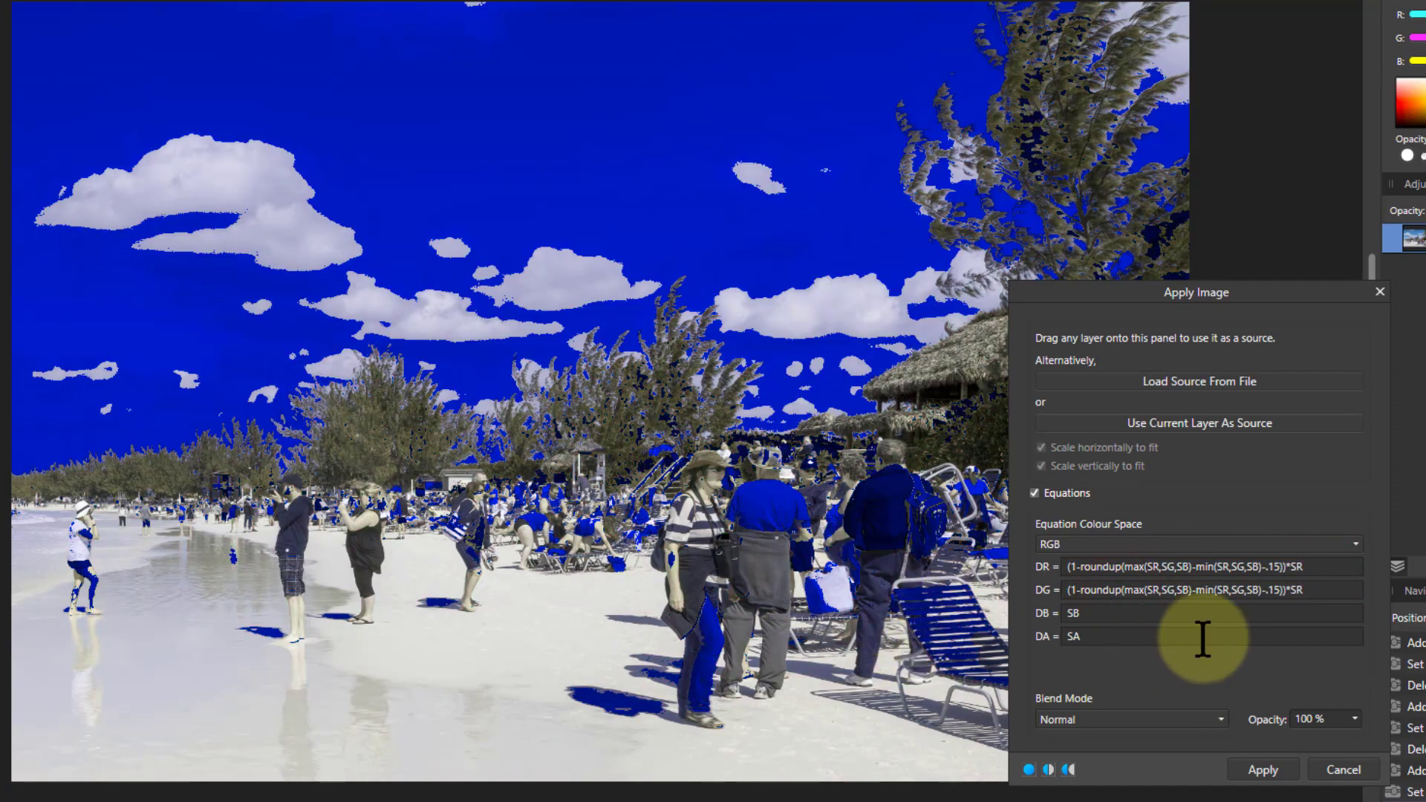
pyautogui.press('BackSpace')
pyautogui.write('G')
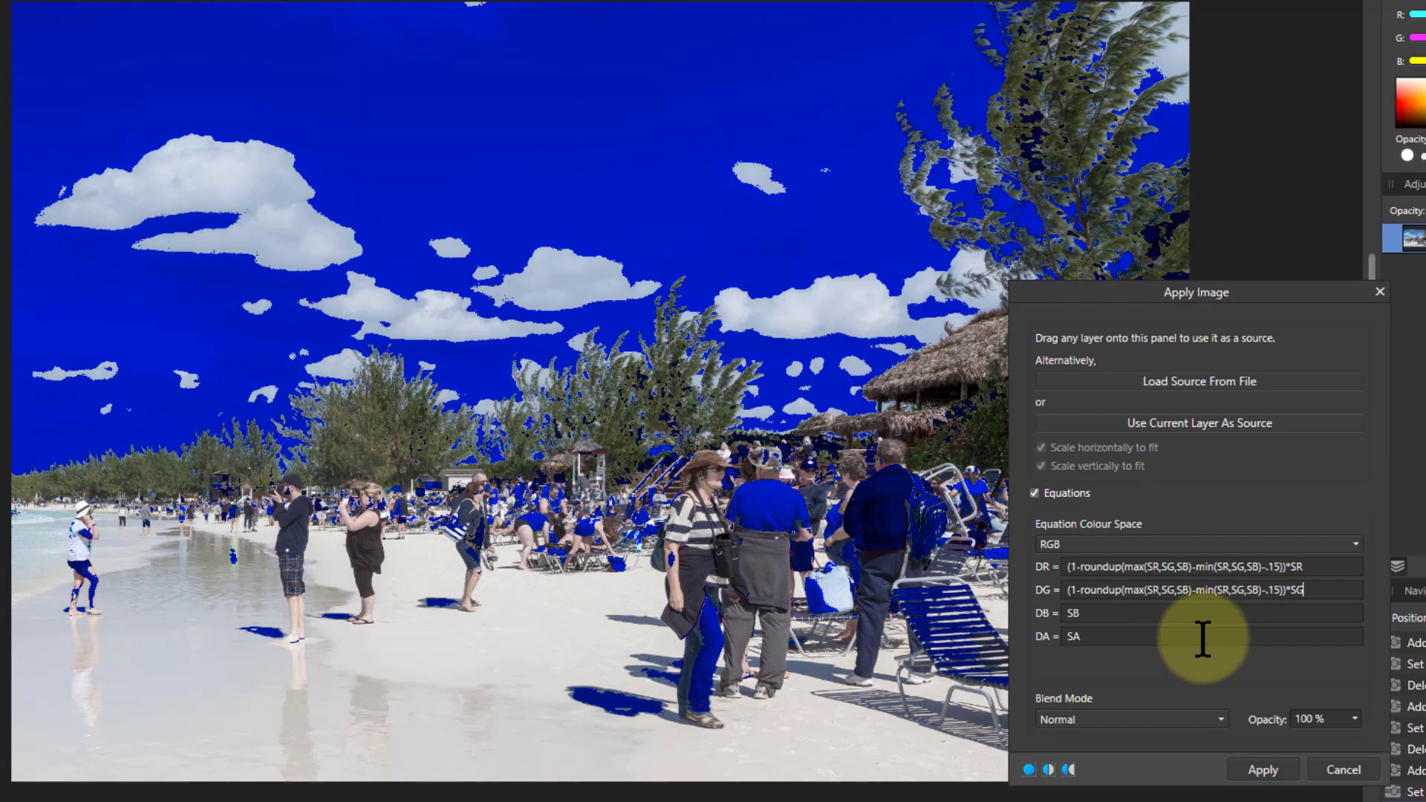
pyautogui.doubleClick(1088, 612)
pyautogui.hotkey('ctrl', 'v')
pyautogui.press('BackSpace')
pyautogui.write('B')
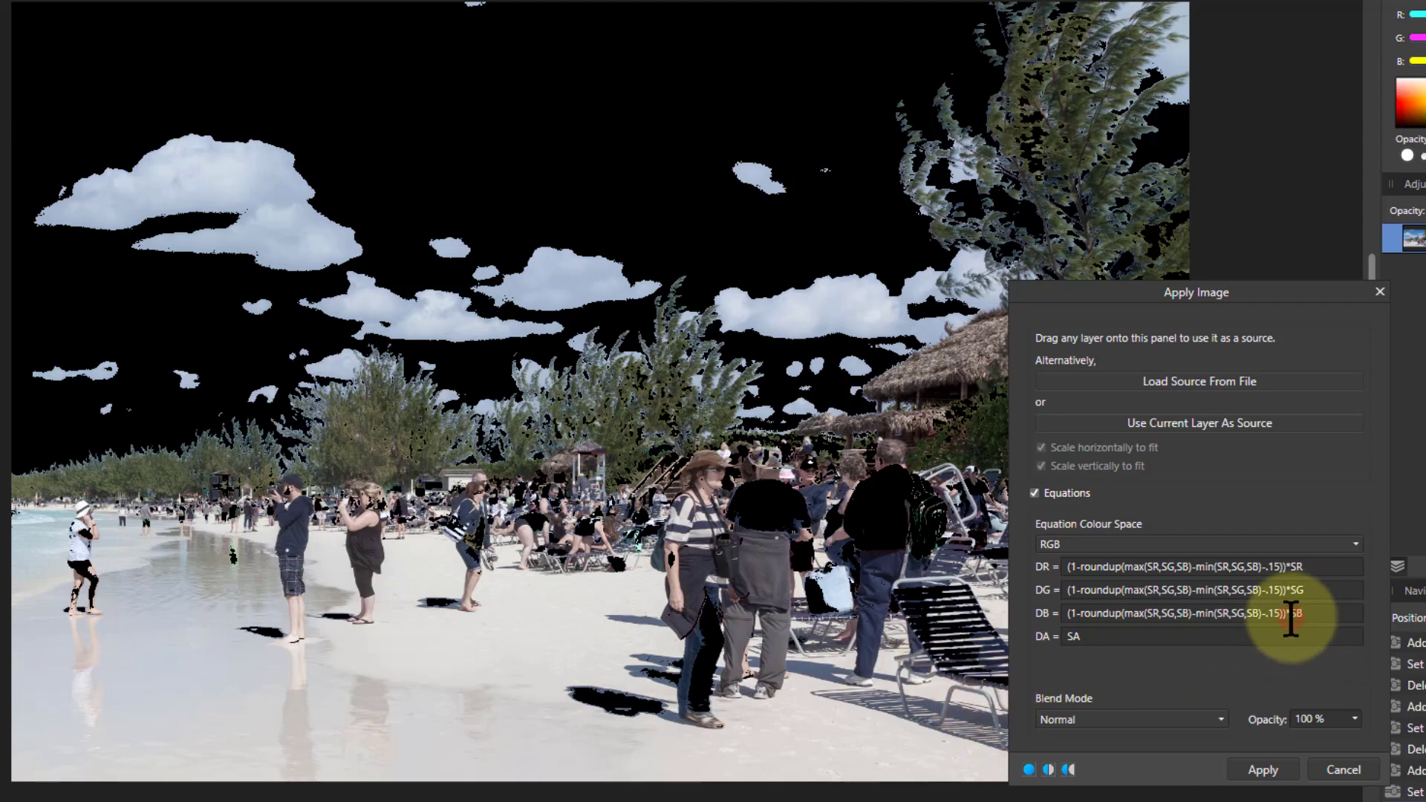
pyautogui.doubleClick(1137, 638)
pyautogui.hotkey('ctrl', 'v')
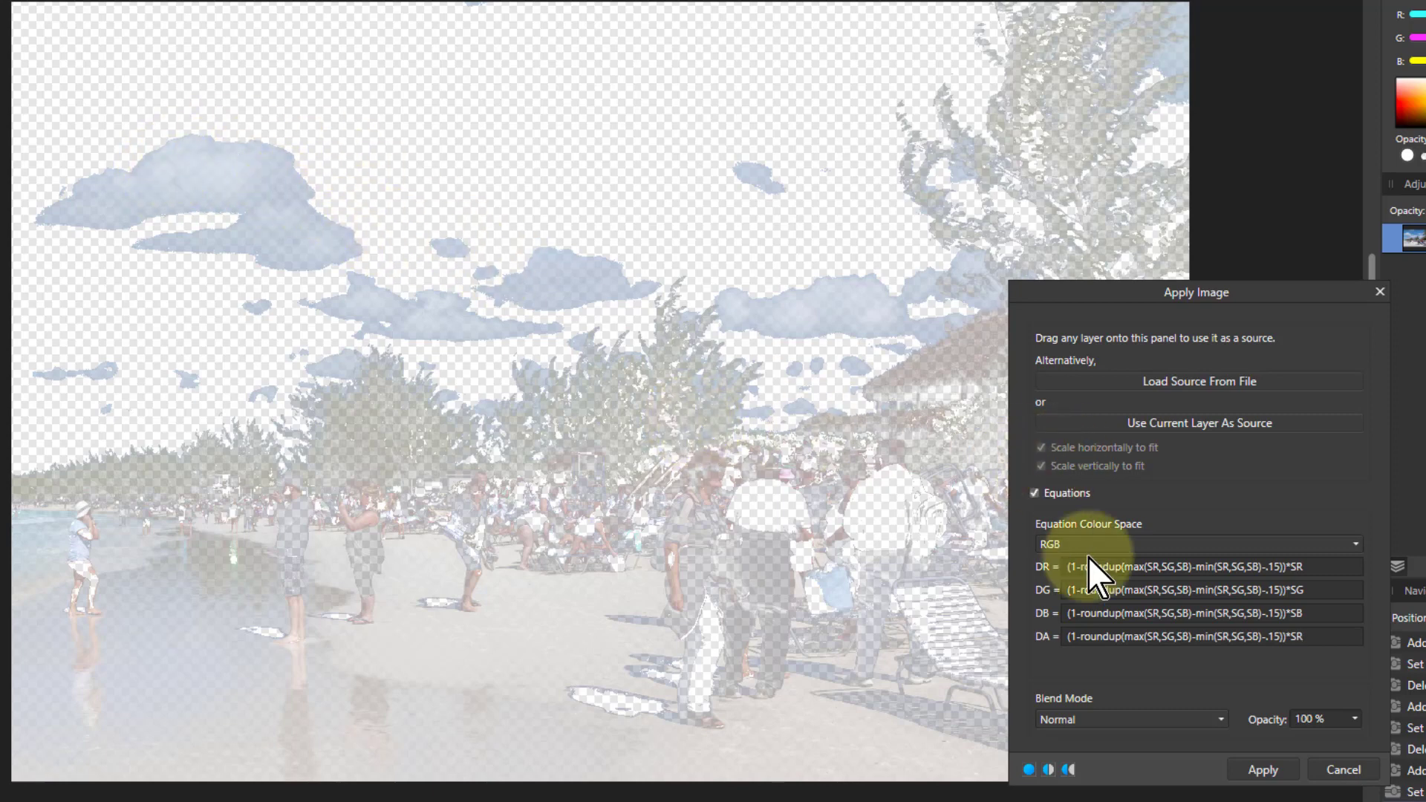
# Step: Change the threshold from -.15 to -.2 in the DR, DG, DB and DA equations
pyautogui.click(1277, 566)
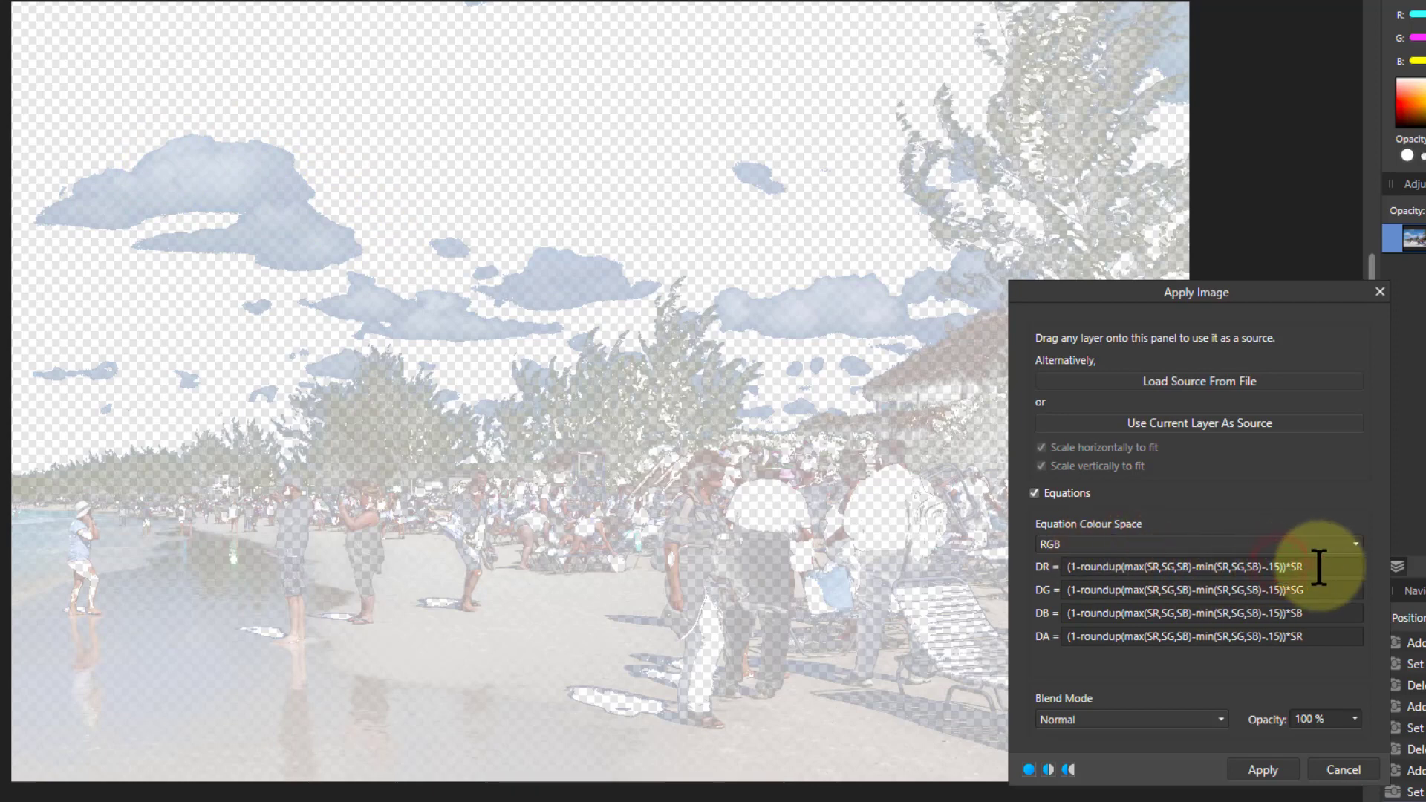
pyautogui.press('BackSpace')
pyautogui.press('BackSpace')
pyautogui.press('BackSpace')
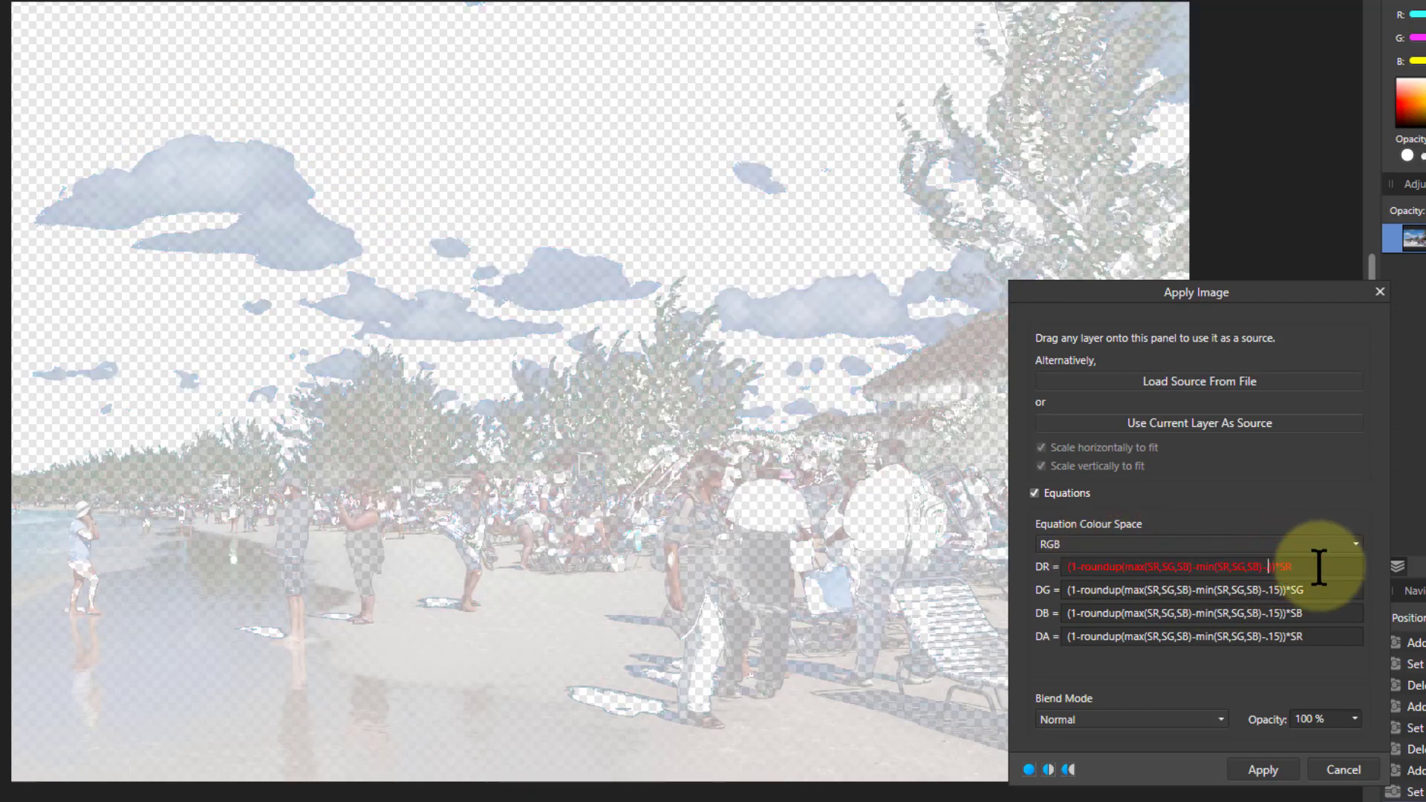
pyautogui.write('2')
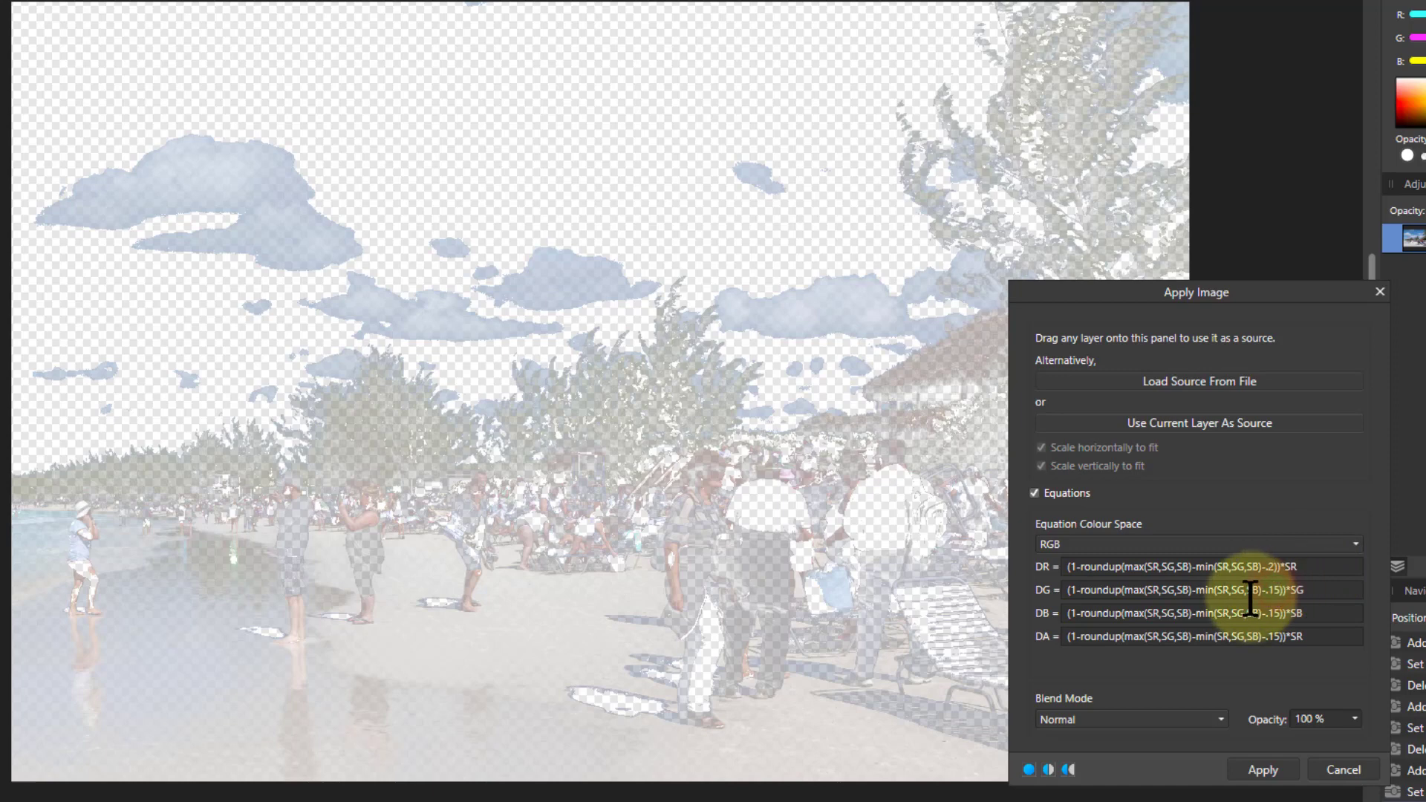
pyautogui.click(1251, 594)
pyautogui.press('BackSpace')
pyautogui.press('BackSpace')
pyautogui.write('2')
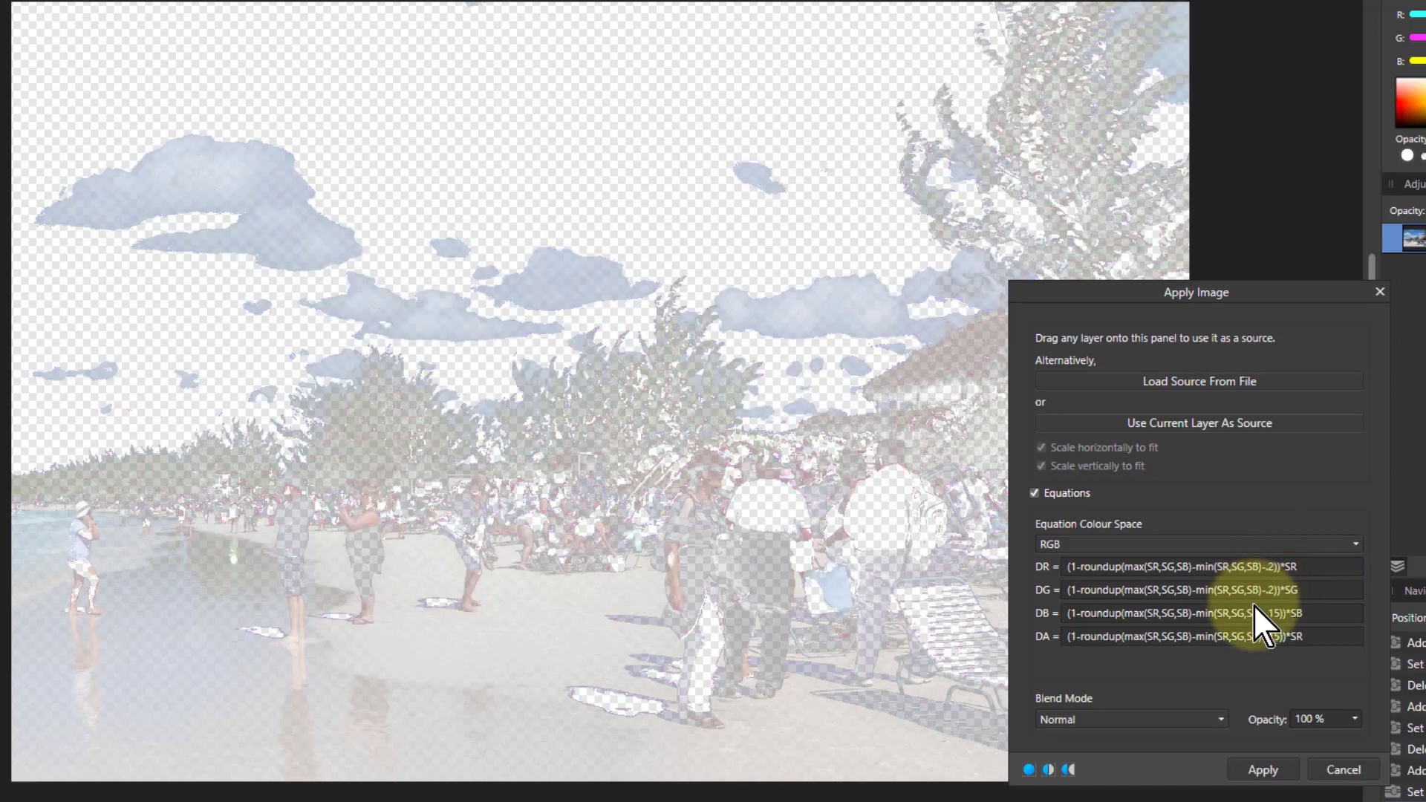
pyautogui.click(1271, 614)
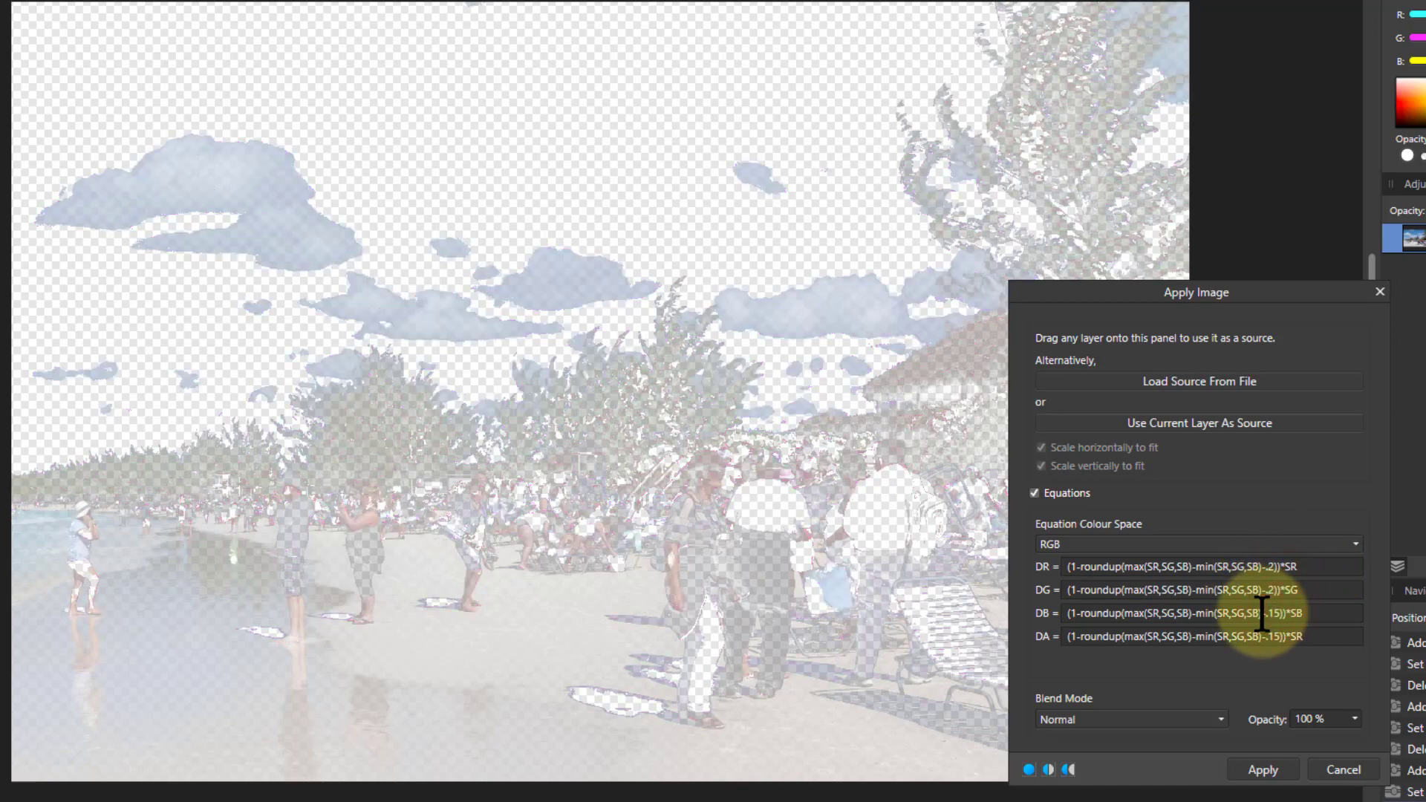
pyautogui.press('BackSpace')
pyautogui.press('BackSpace')
pyautogui.write('2')
pyautogui.click(1272, 636)
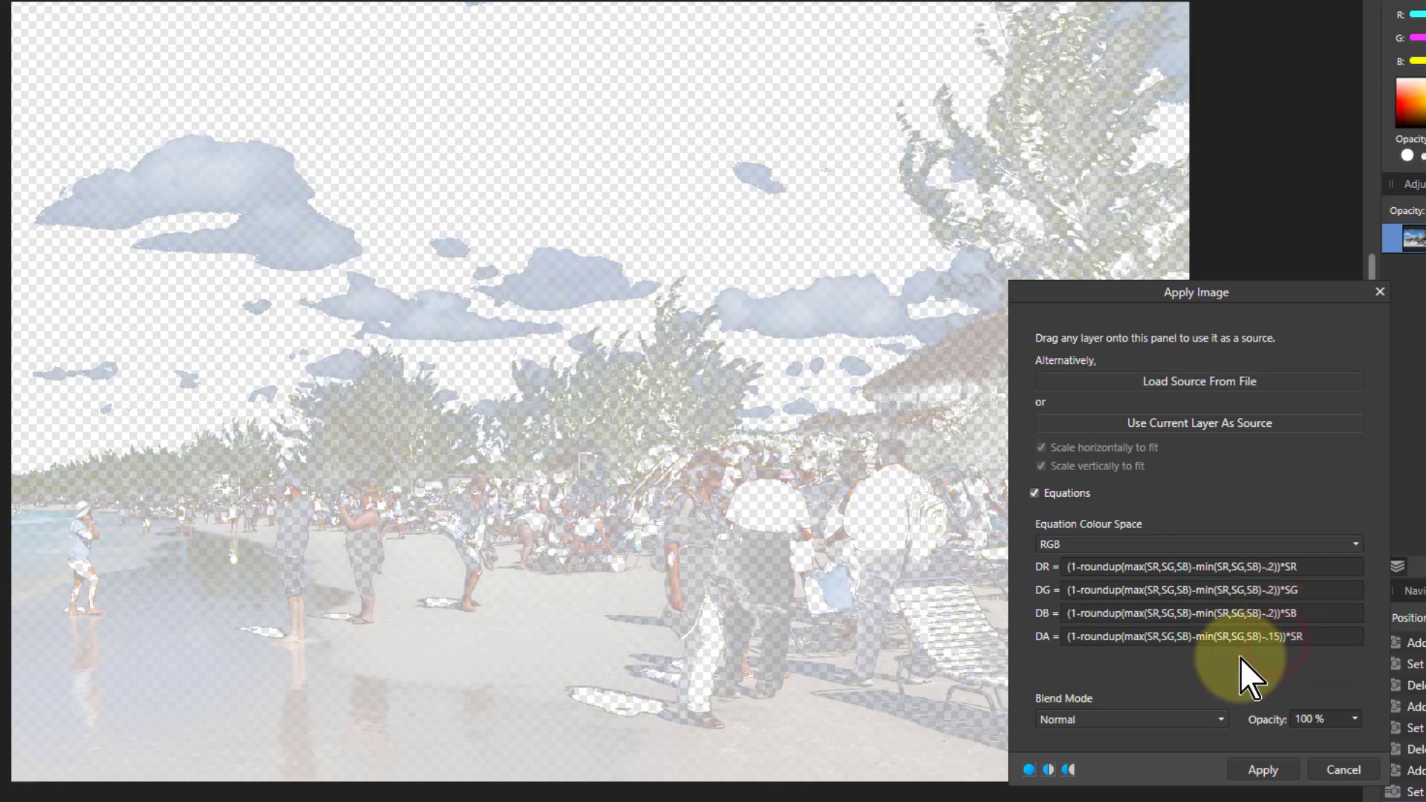
pyautogui.press('BackSpace')
pyautogui.press('BackSpace')
pyautogui.write('2')
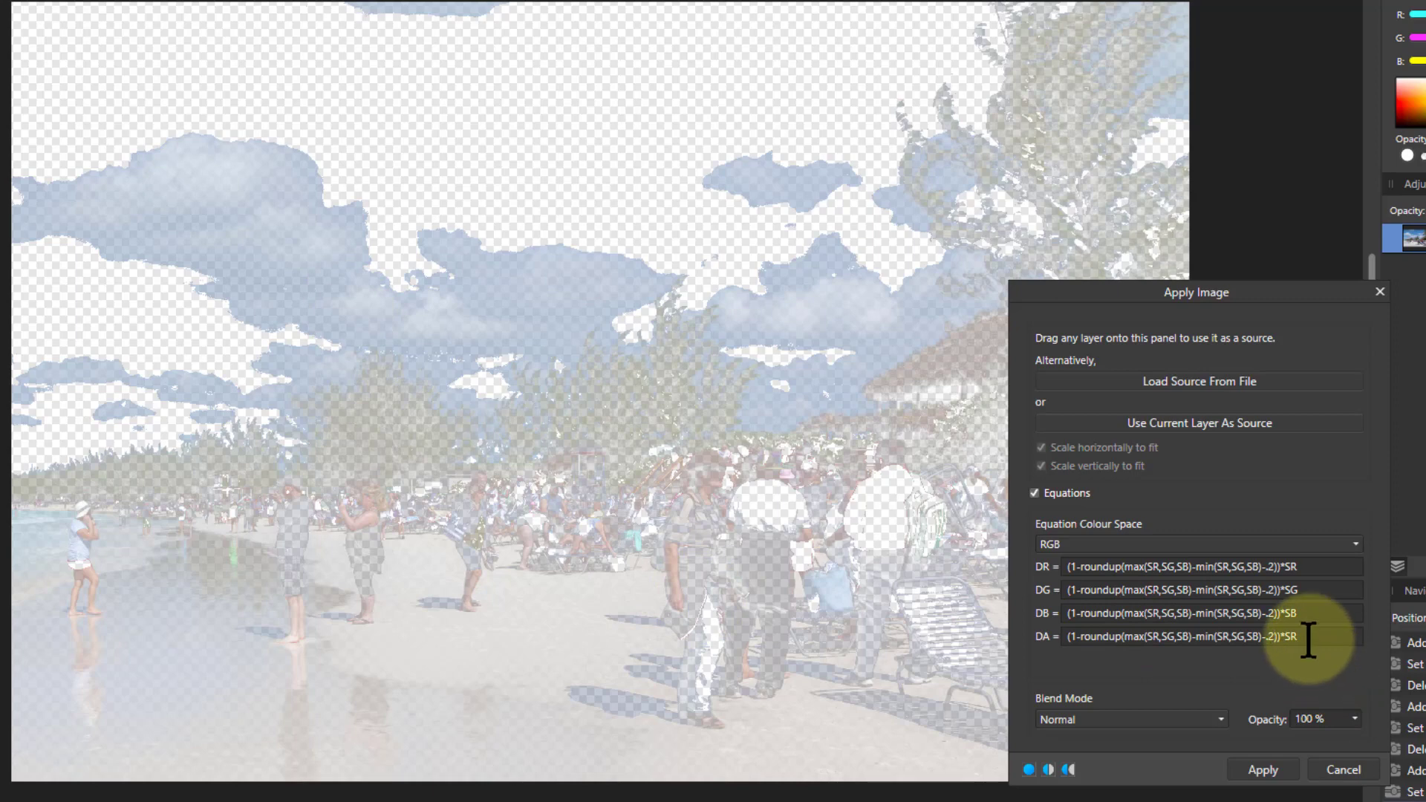
# Step: Delete the trailing *SR factor from the DA alpha equation
pyautogui.press('BackSpace')
pyautogui.press('BackSpace')
pyautogui.press('BackSpace')
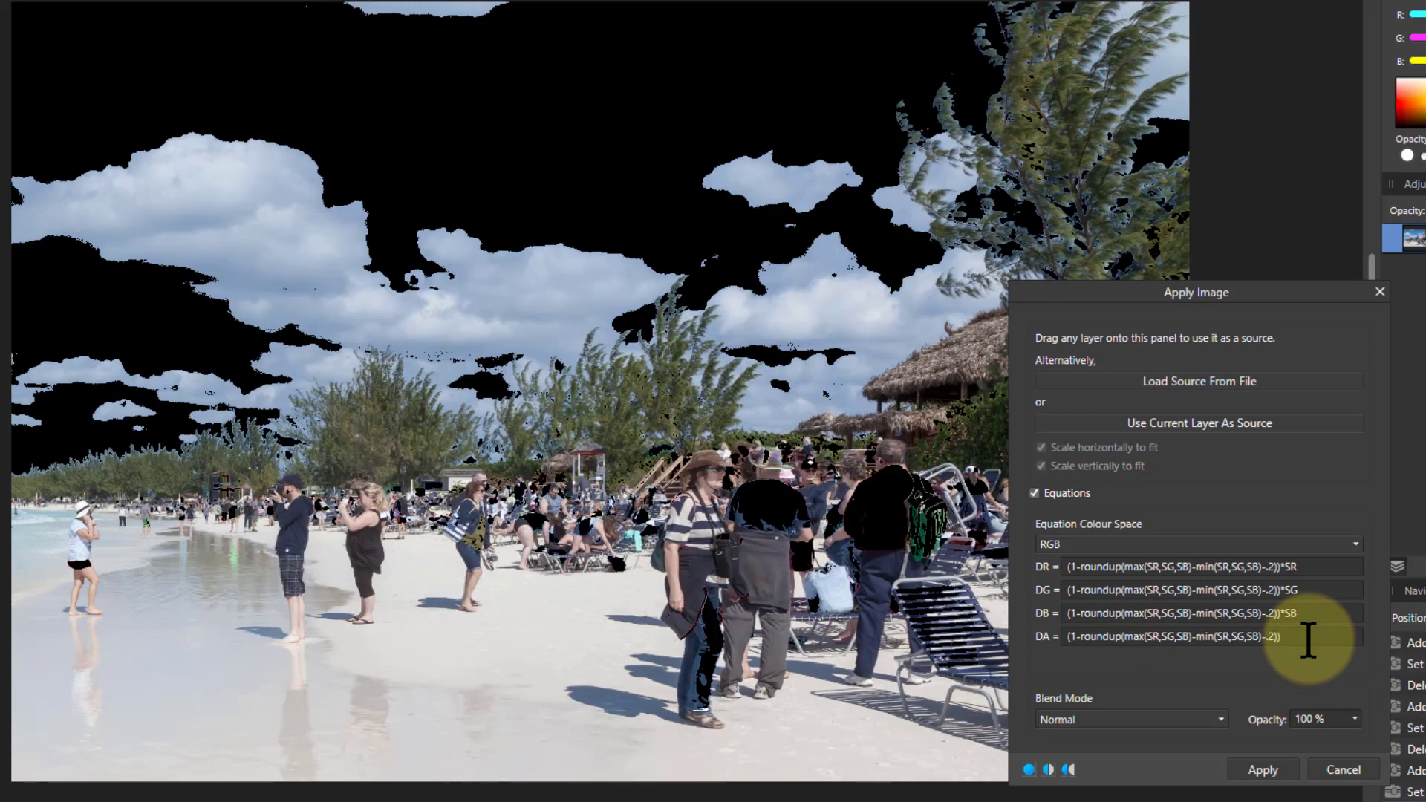